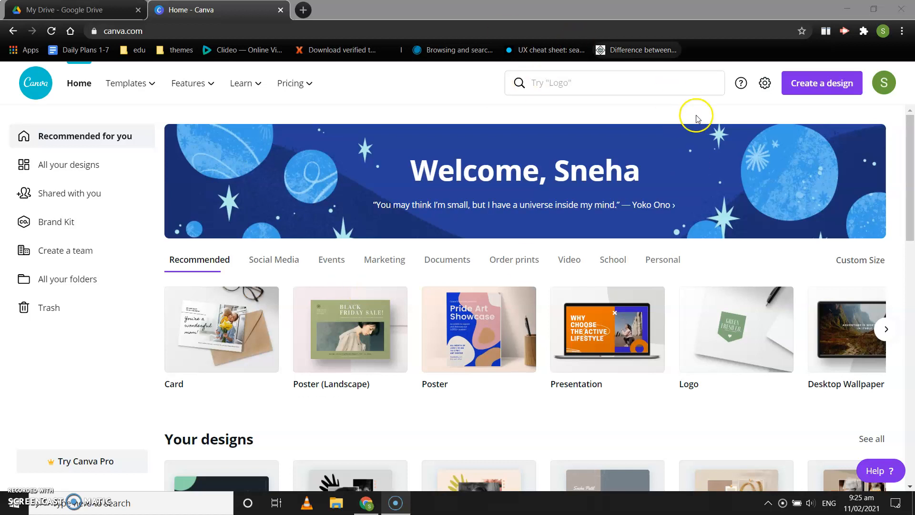
- Search for "presentation" and open the templates for the 1920 × 1080 px Presentation format
{"action": "left_click", "coordinate": [561, 79]}
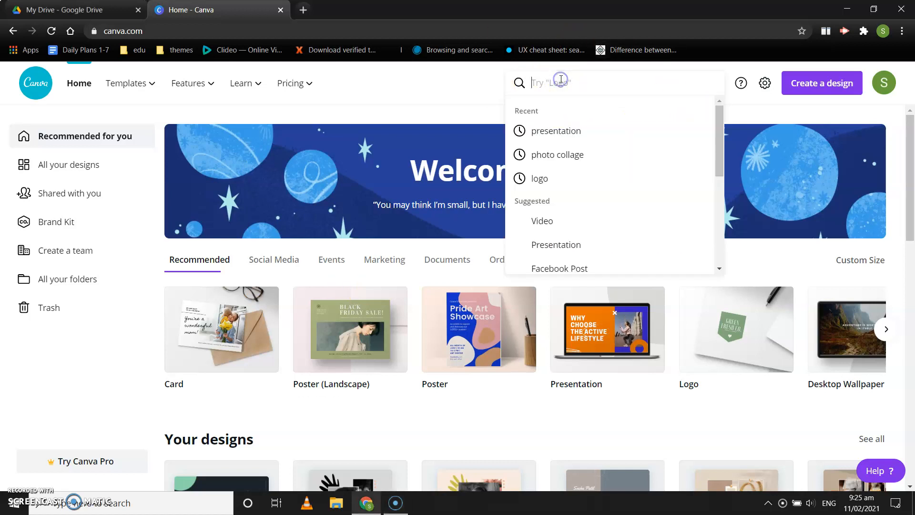
{"action": "type", "text": "presentation"}
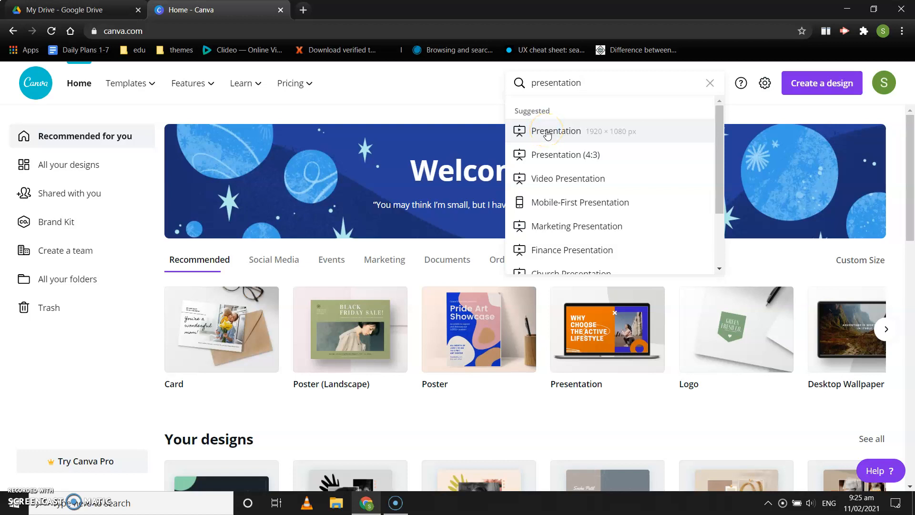
{"action": "left_click", "coordinate": [547, 135]}
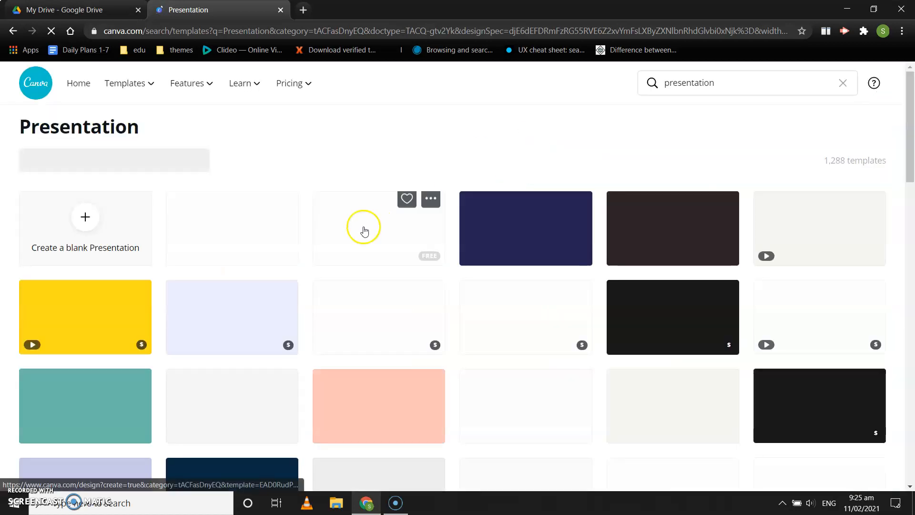
- Browse the presentation templates and start a design from the free Throwback Trivia Night template
{"action": "scroll", "coordinate": [328, 258], "scroll_direction": "down", "scroll_amount": 2}
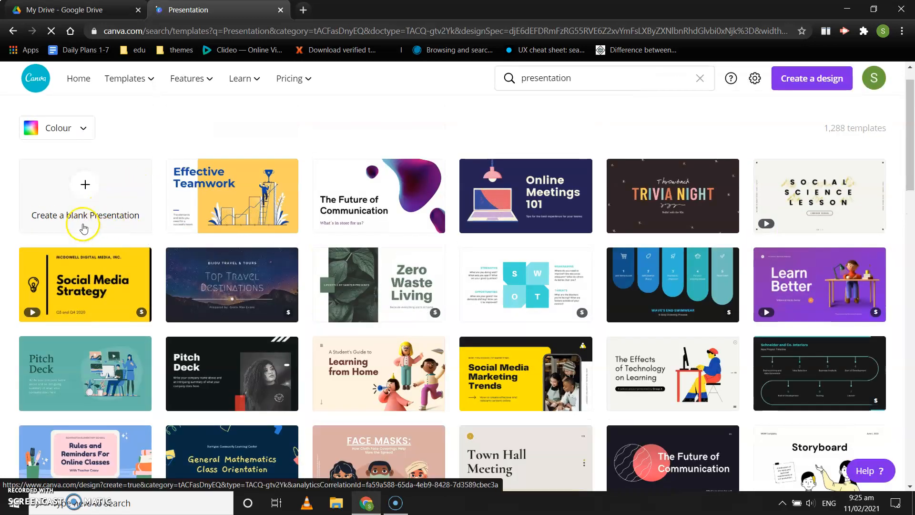
{"action": "left_click", "coordinate": [111, 218]}
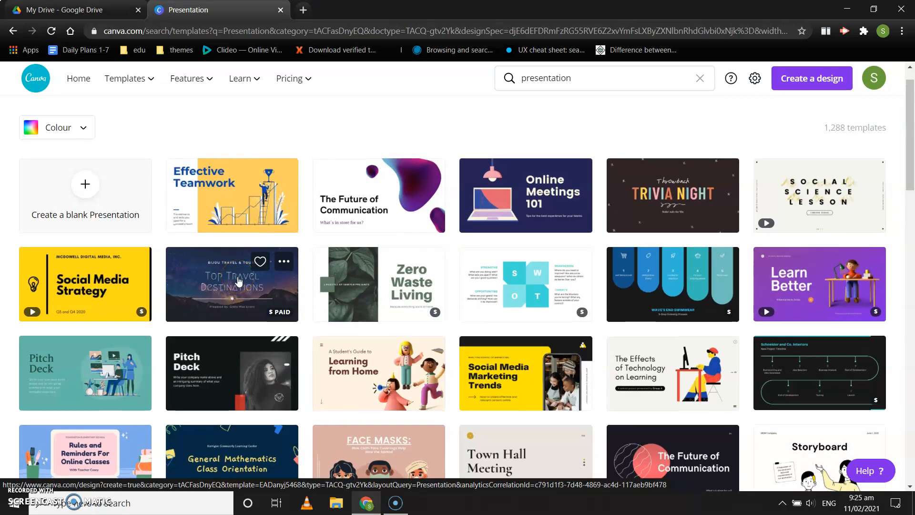
{"action": "scroll", "coordinate": [239, 281], "scroll_direction": "down", "scroll_amount": 2}
{"action": "scroll", "coordinate": [239, 282], "scroll_direction": "down", "scroll_amount": 2}
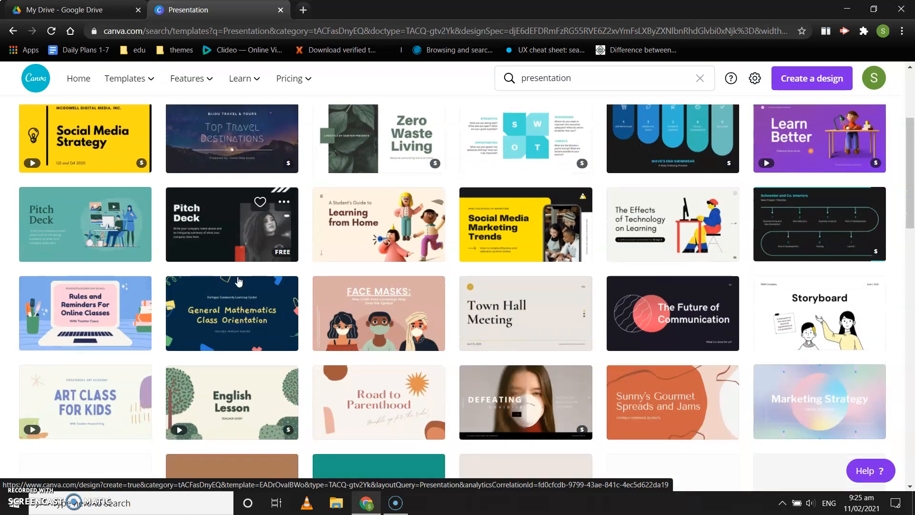
{"action": "scroll", "coordinate": [239, 281], "scroll_direction": "down", "scroll_amount": 3}
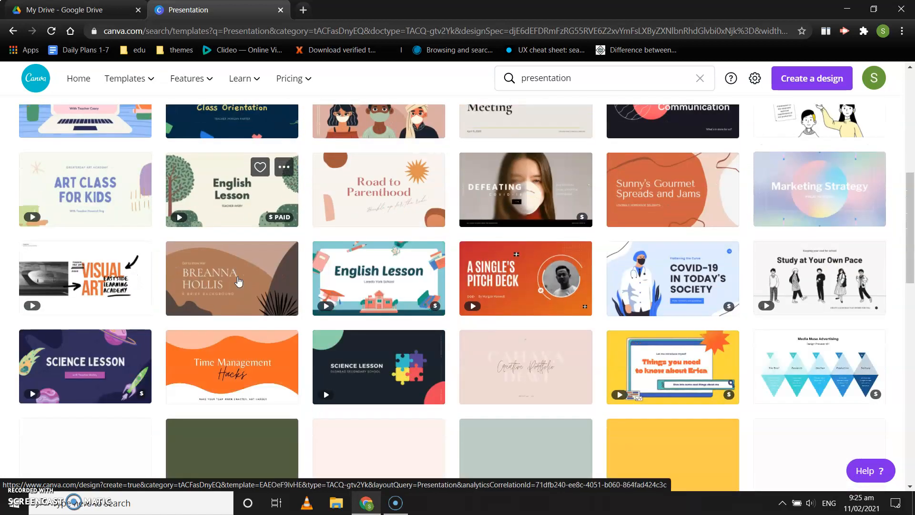
{"action": "scroll", "coordinate": [239, 281], "scroll_direction": "up", "scroll_amount": 7}
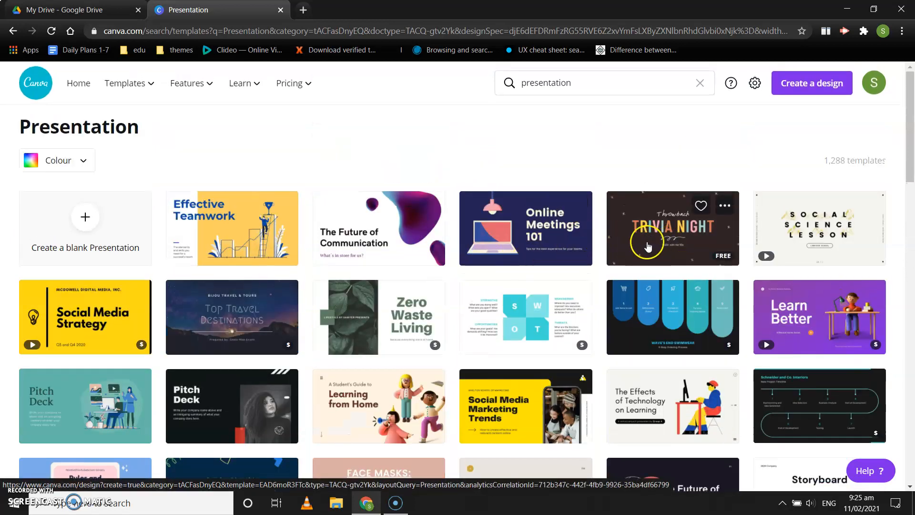
{"action": "left_click", "coordinate": [674, 230]}
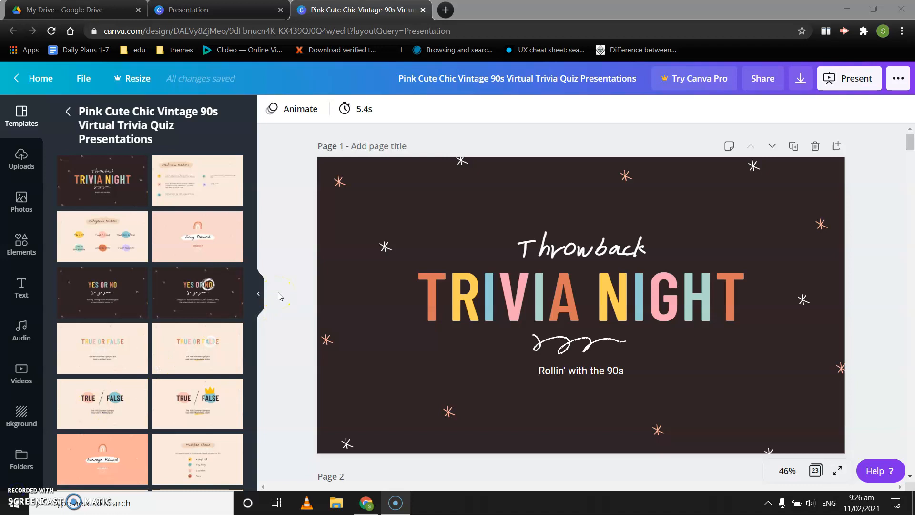
- Apply the template's Throwback Trivia Night cover layout to page 1
{"action": "left_click", "coordinate": [111, 186]}
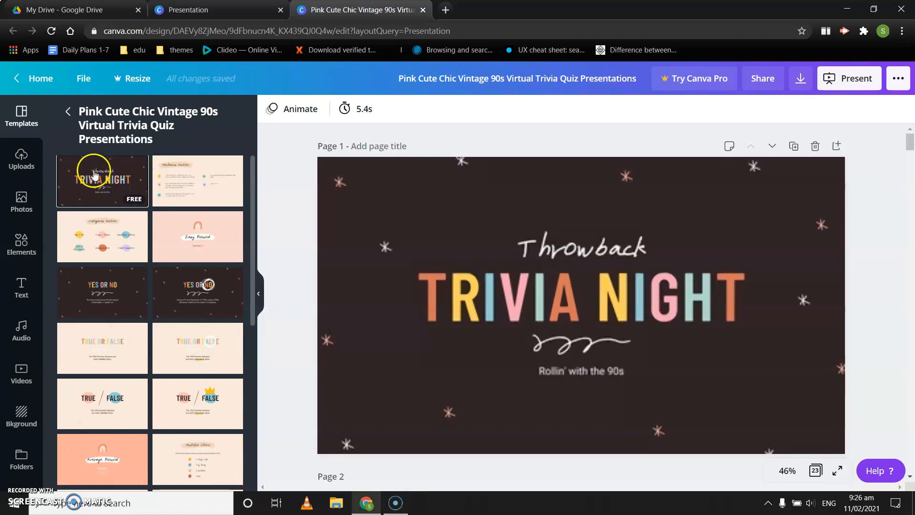
{"action": "left_click", "coordinate": [452, 276]}
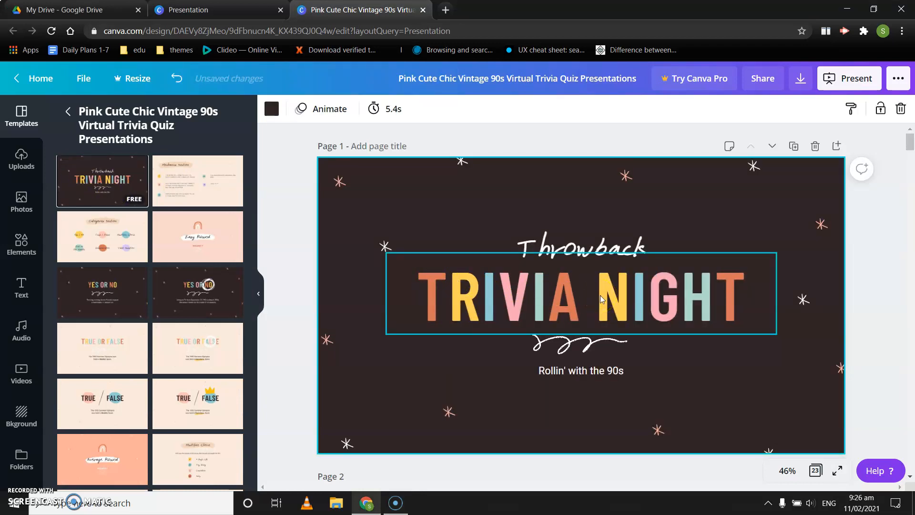
{"action": "left_click", "coordinate": [500, 296]}
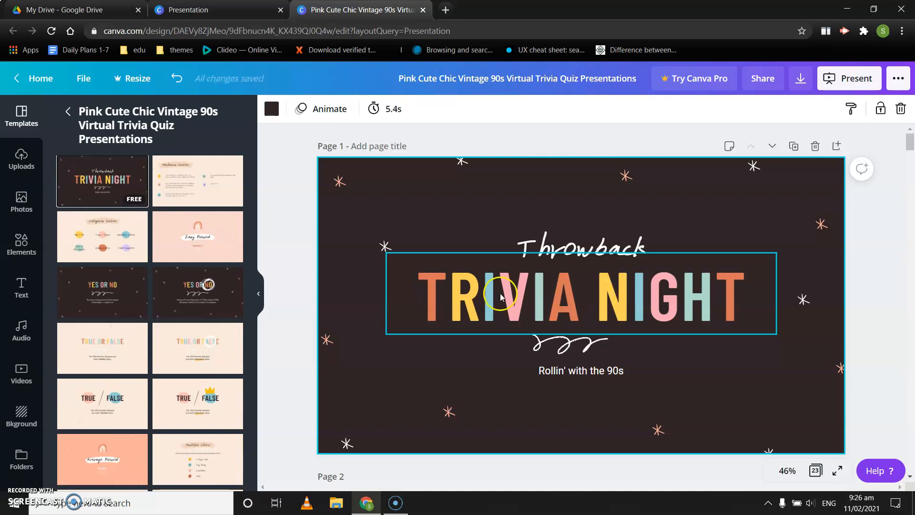
{"action": "left_click", "coordinate": [18, 486]}
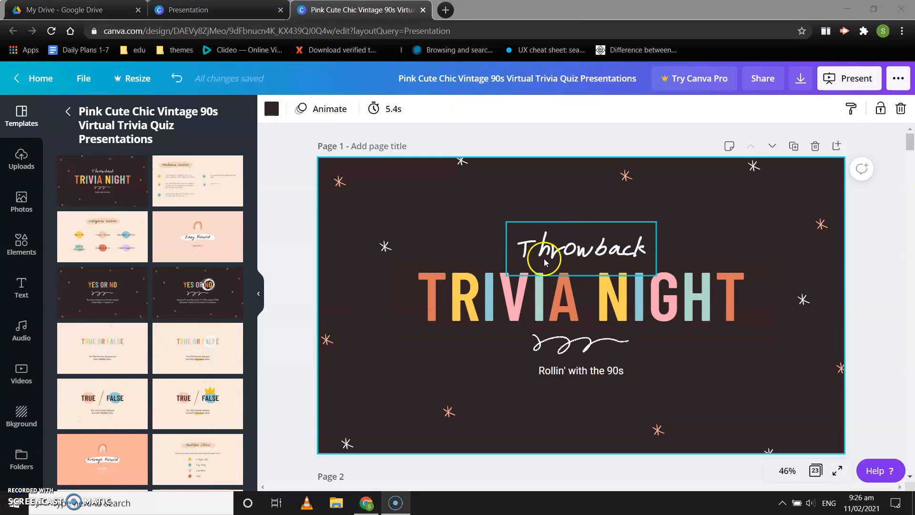
- Replace the "TRIVIA NIGHT" heading on page 1 with "MY FAMILY"
{"action": "left_click", "coordinate": [547, 294]}
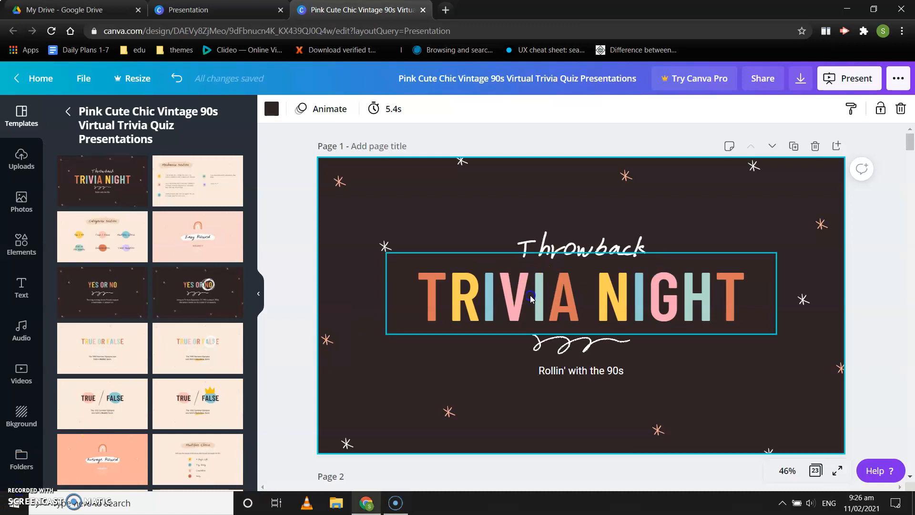
{"action": "double_click", "coordinate": [531, 296]}
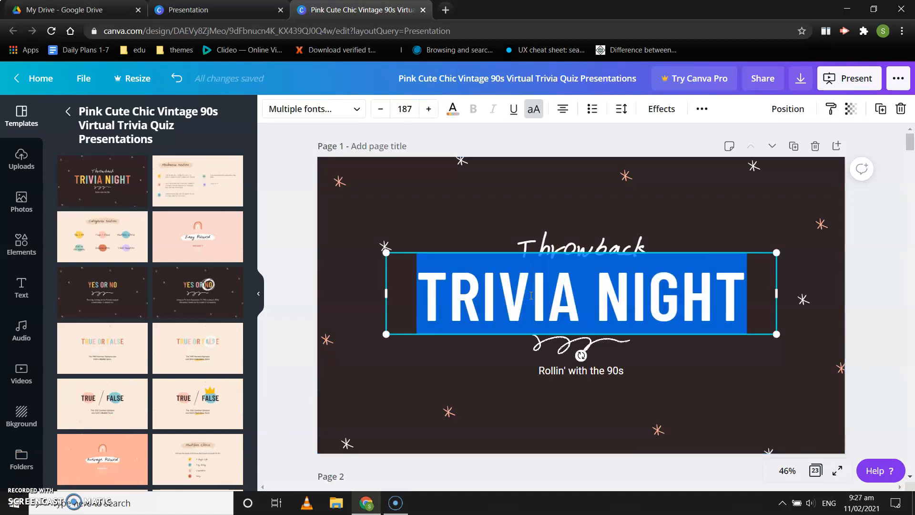
{"action": "key", "text": "BackSpace"}
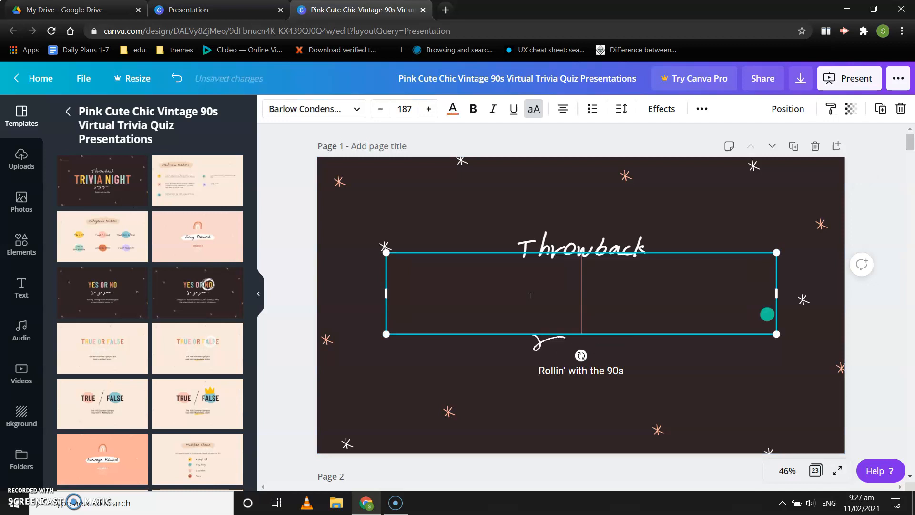
{"action": "type", "text": "MY"}
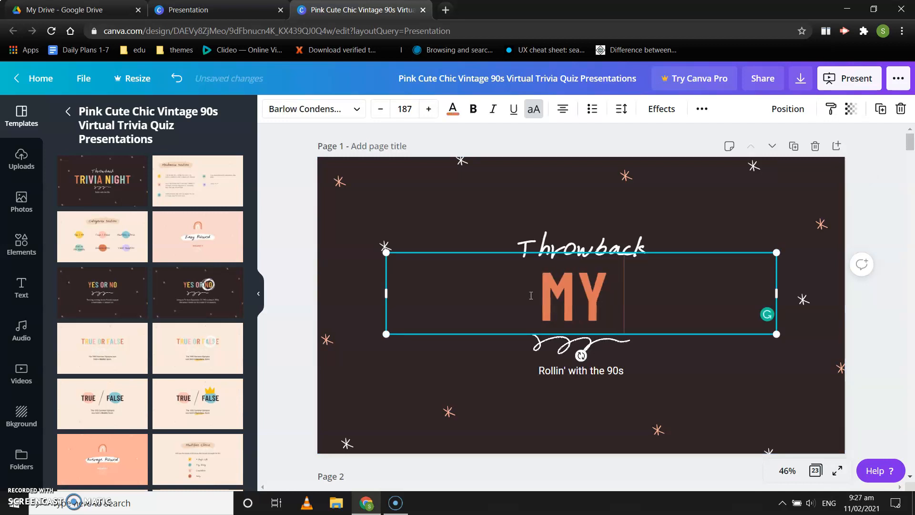
{"action": "type", "text": " FA"}
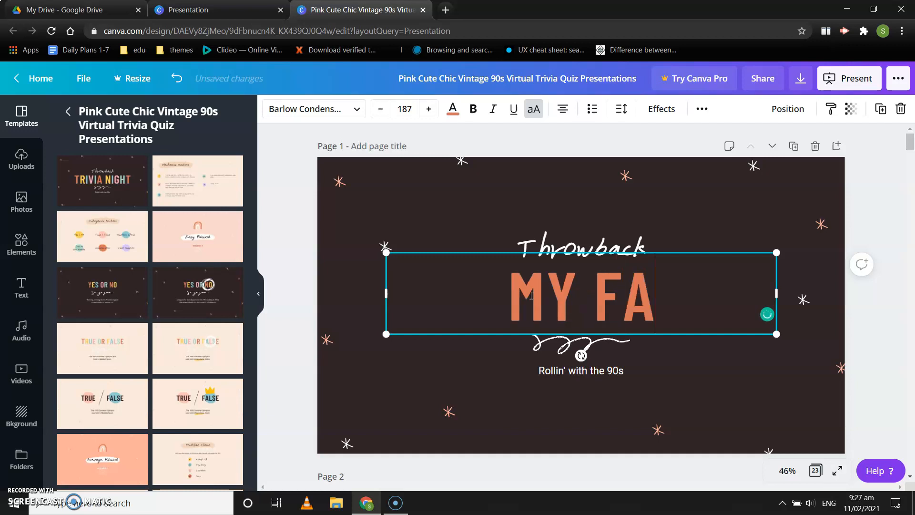
{"action": "type", "text": "MILY"}
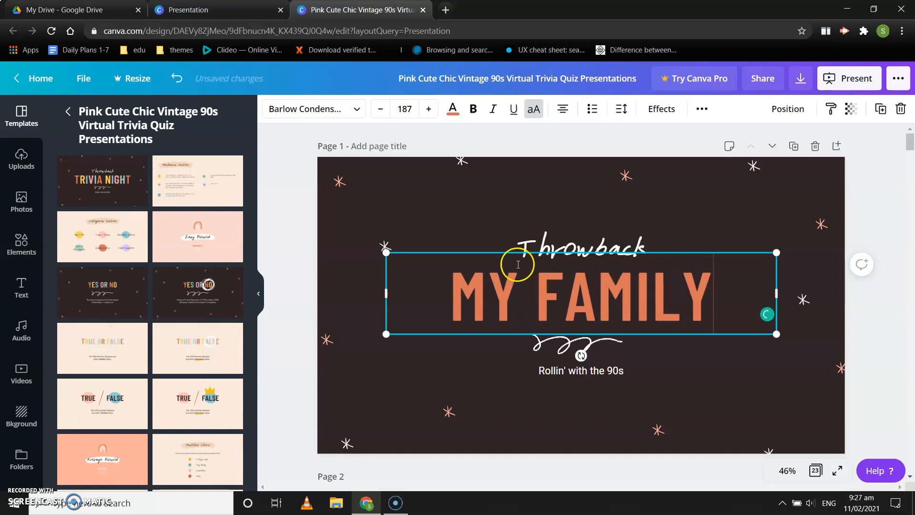
- Delete the "Throwback" text above the main heading on page 1
{"action": "left_click", "coordinate": [549, 248]}
{"action": "left_click", "coordinate": [617, 246]}
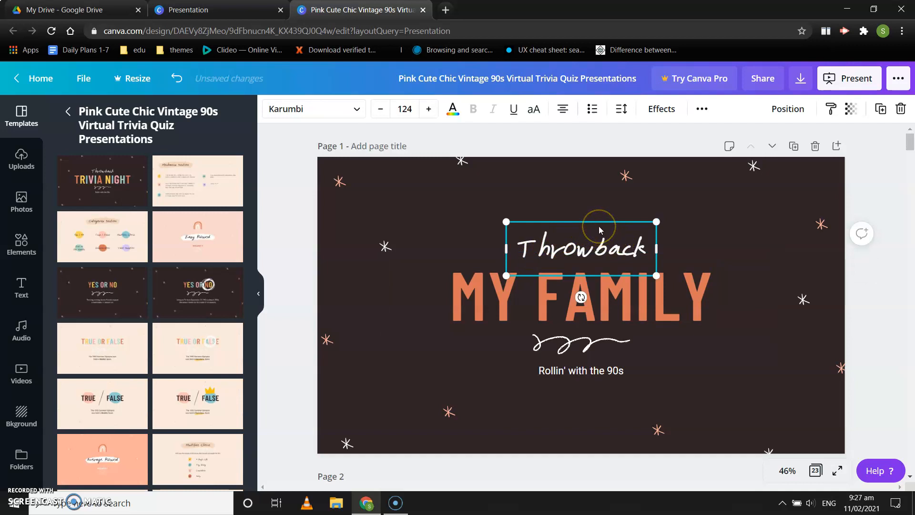
{"action": "key", "text": "Delete"}
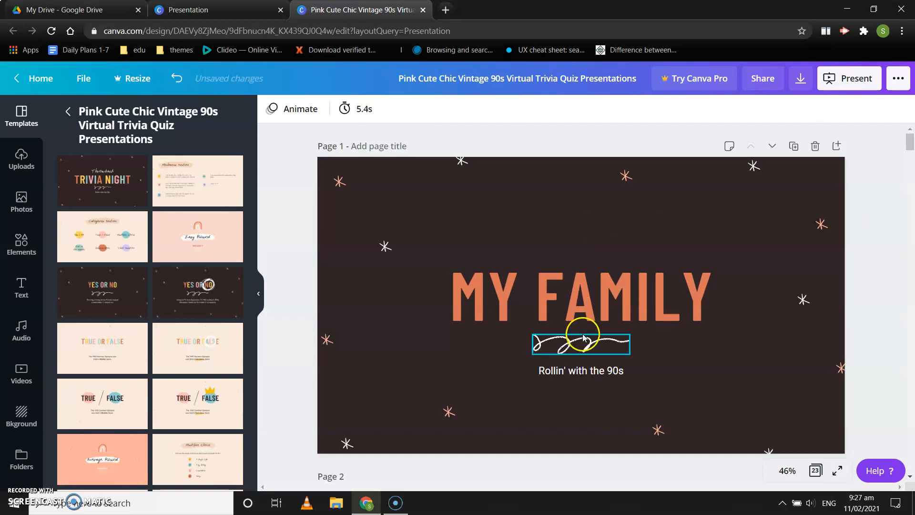
- Replace the "Rollin' with the 90s" subtitle on page 1 with the presenter's full name
{"action": "left_click", "coordinate": [579, 374]}
{"action": "left_click", "coordinate": [579, 372]}
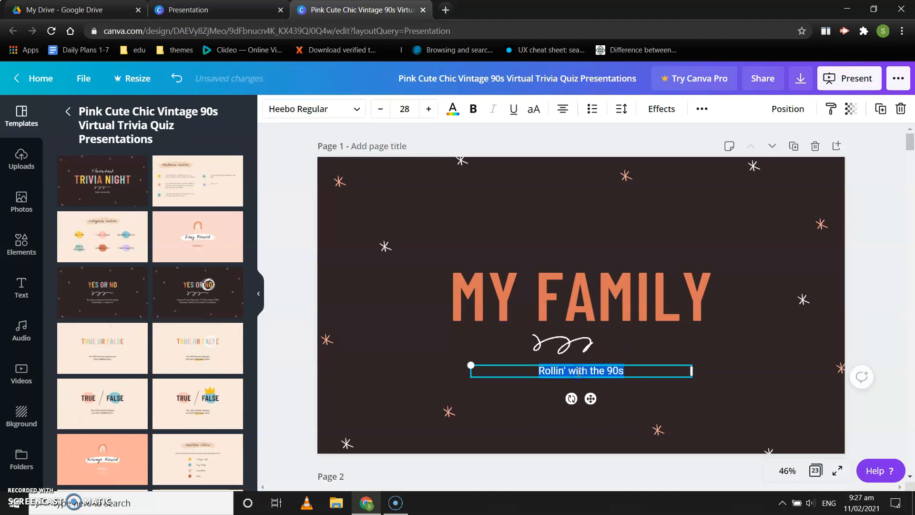
{"action": "key", "text": "BackSpace"}
{"action": "type", "text": "Sneha Patil"}
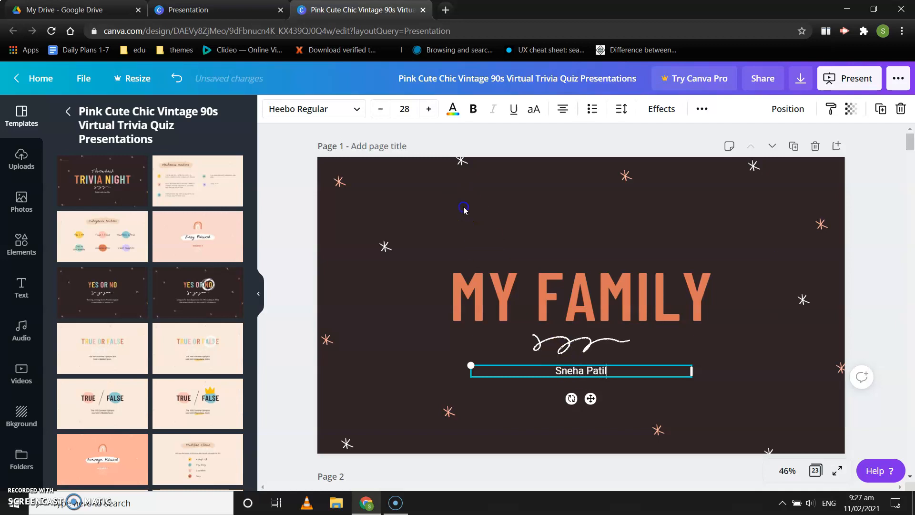
{"action": "left_click", "coordinate": [464, 210]}
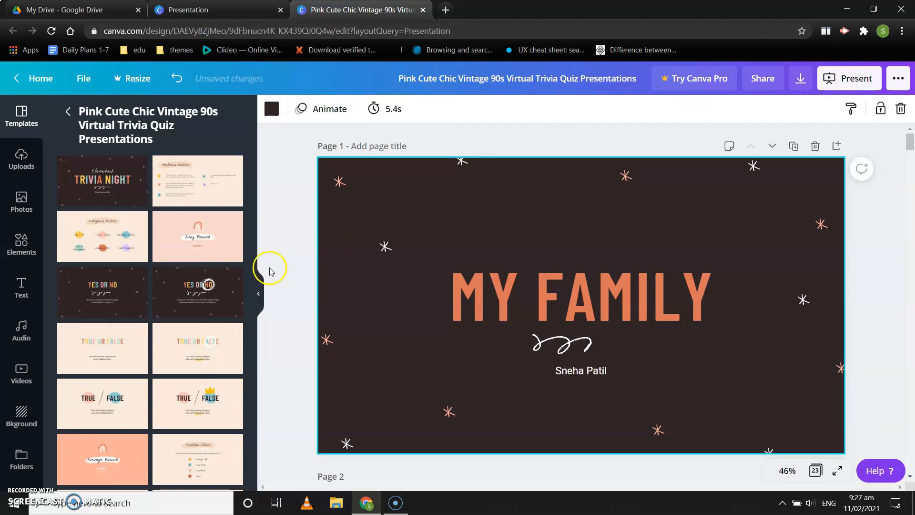
- Browse the template's page layouts and add the Categories Section layout as a new page after the cover
{"action": "scroll", "coordinate": [171, 307], "scroll_direction": "down", "scroll_amount": 5}
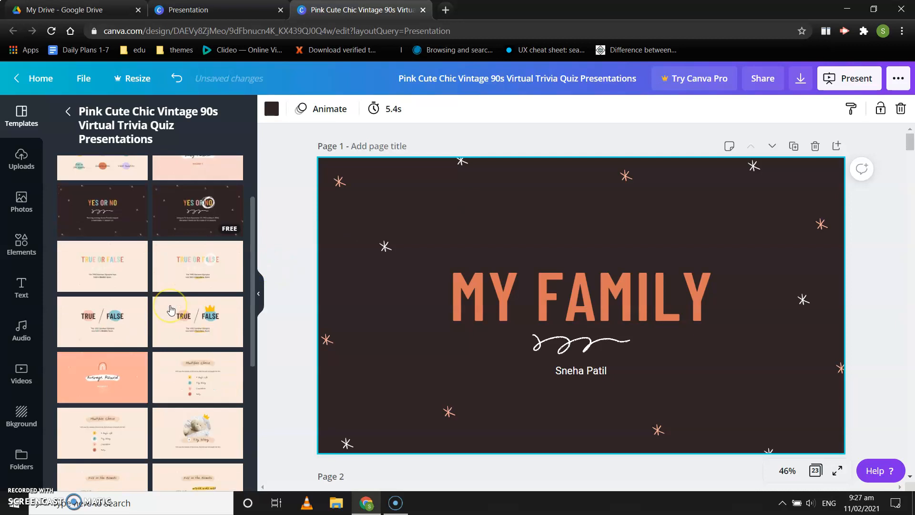
{"action": "scroll", "coordinate": [171, 309], "scroll_direction": "down", "scroll_amount": 3}
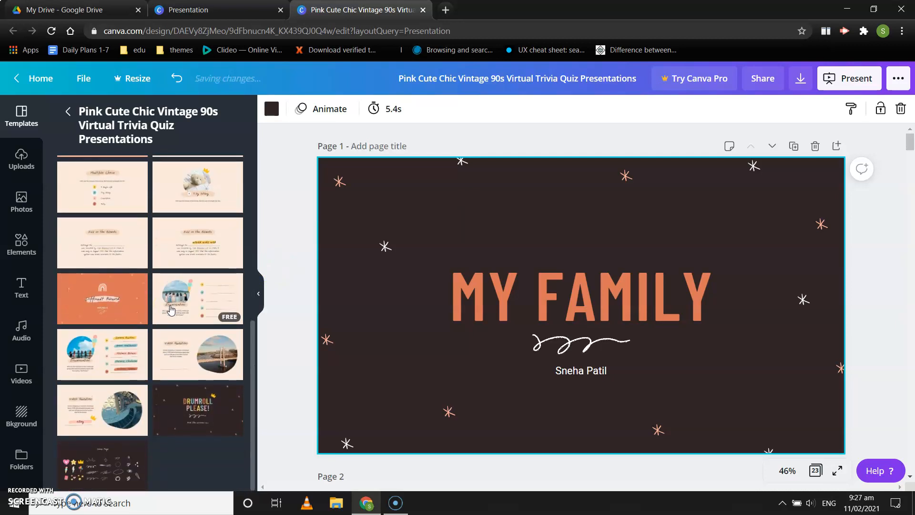
{"action": "scroll", "coordinate": [170, 310], "scroll_direction": "up", "scroll_amount": 6}
{"action": "scroll", "coordinate": [171, 310], "scroll_direction": "up", "scroll_amount": 2}
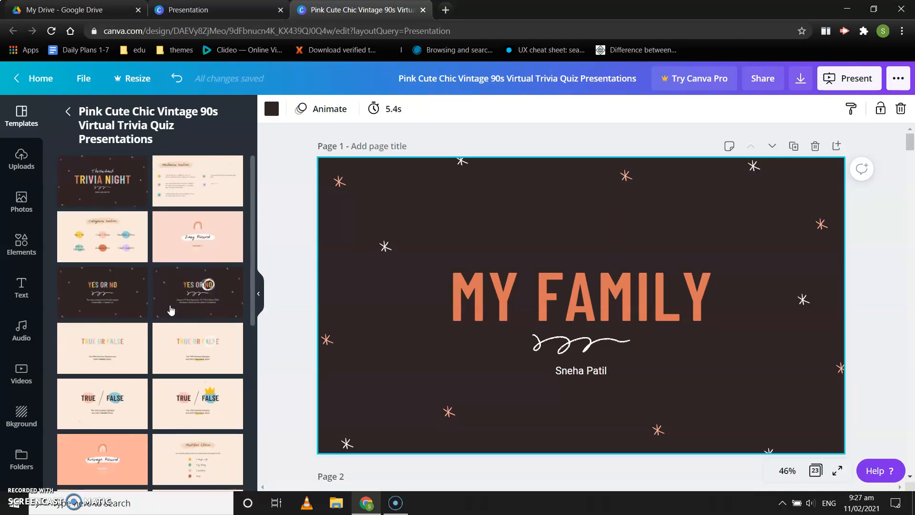
{"action": "scroll", "coordinate": [170, 310], "scroll_direction": "down", "scroll_amount": 12}
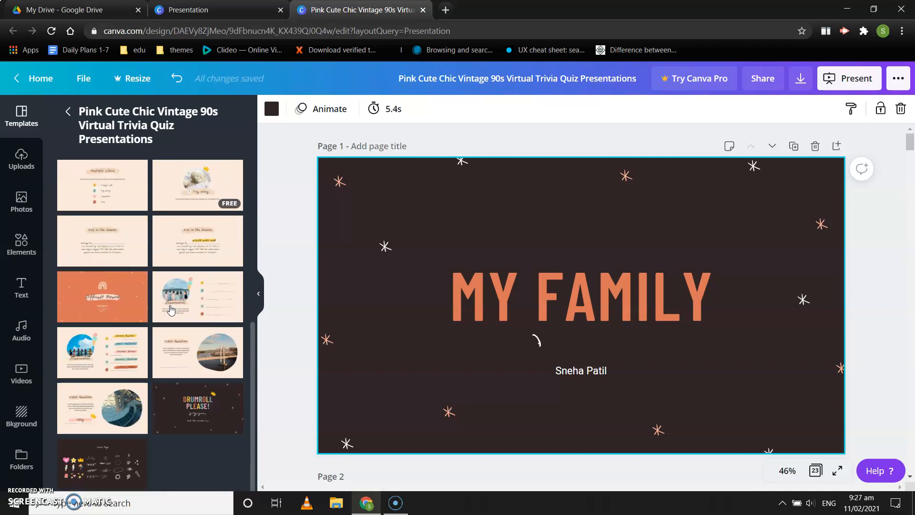
{"action": "scroll", "coordinate": [171, 310], "scroll_direction": "up", "scroll_amount": 10}
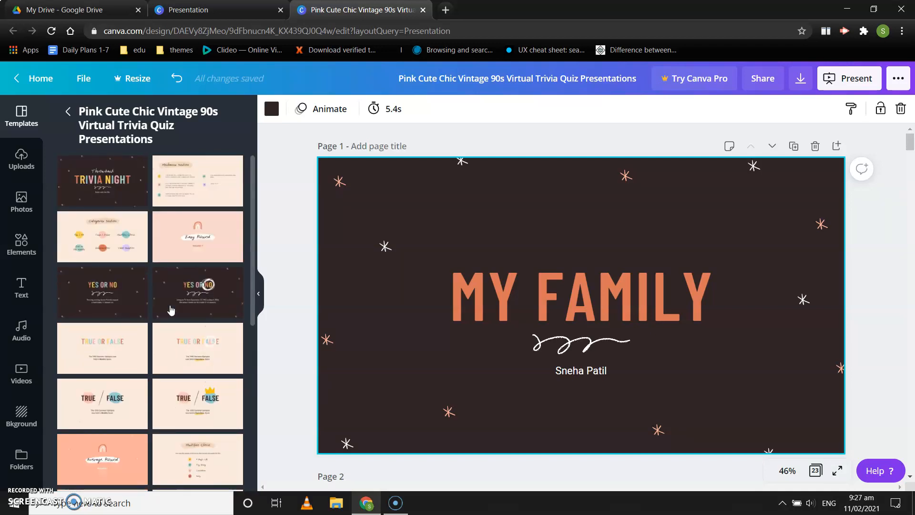
{"action": "left_click", "coordinate": [113, 232]}
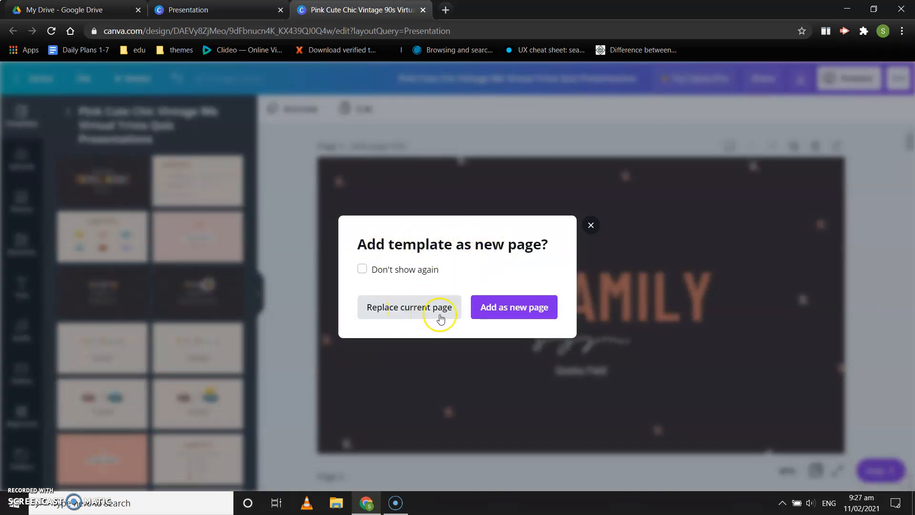
{"action": "left_click", "coordinate": [515, 307]}
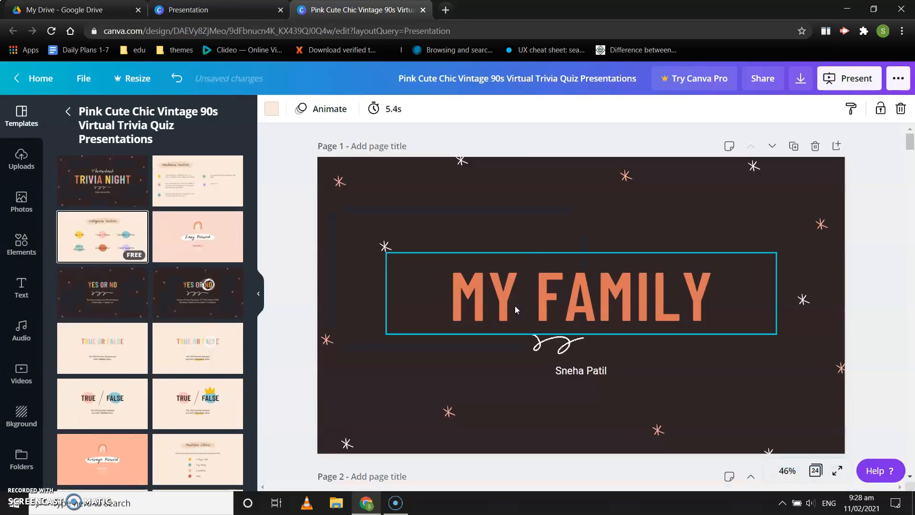
- Replace the "Categories Section" heading on page 2 with "My lovely family members"
{"action": "left_click", "coordinate": [429, 207]}
{"action": "scroll", "coordinate": [429, 206], "scroll_direction": "up", "scroll_amount": 7}
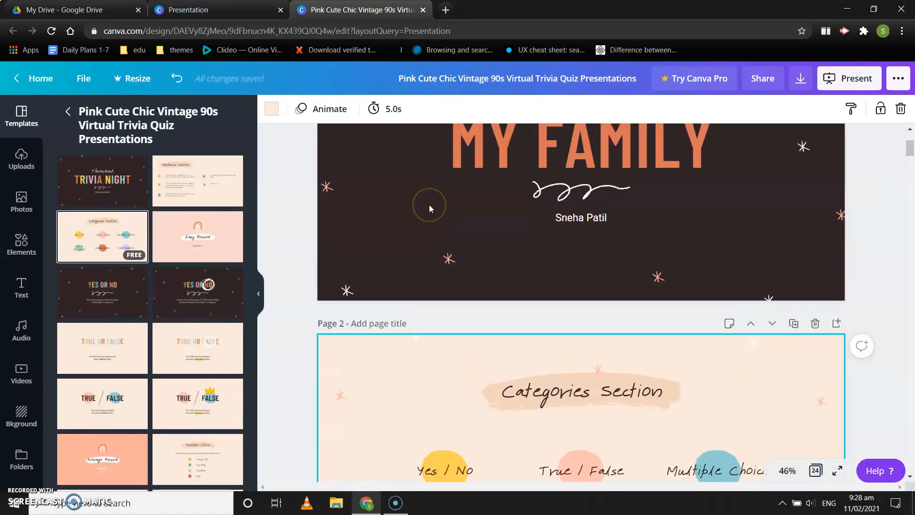
{"action": "left_click", "coordinate": [505, 280]}
{"action": "scroll", "coordinate": [491, 288], "scroll_direction": "down", "scroll_amount": 3}
{"action": "scroll", "coordinate": [491, 288], "scroll_direction": "down", "scroll_amount": 2}
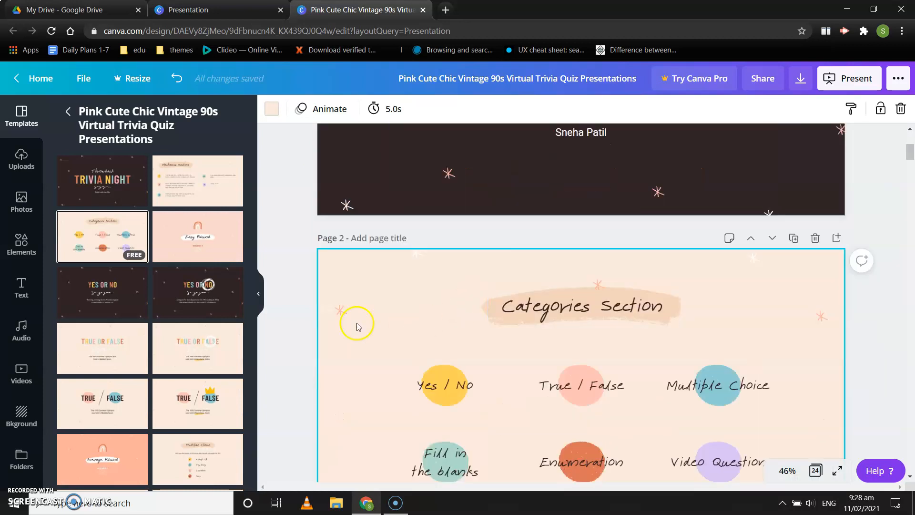
{"action": "scroll", "coordinate": [407, 306], "scroll_direction": "down", "scroll_amount": 1}
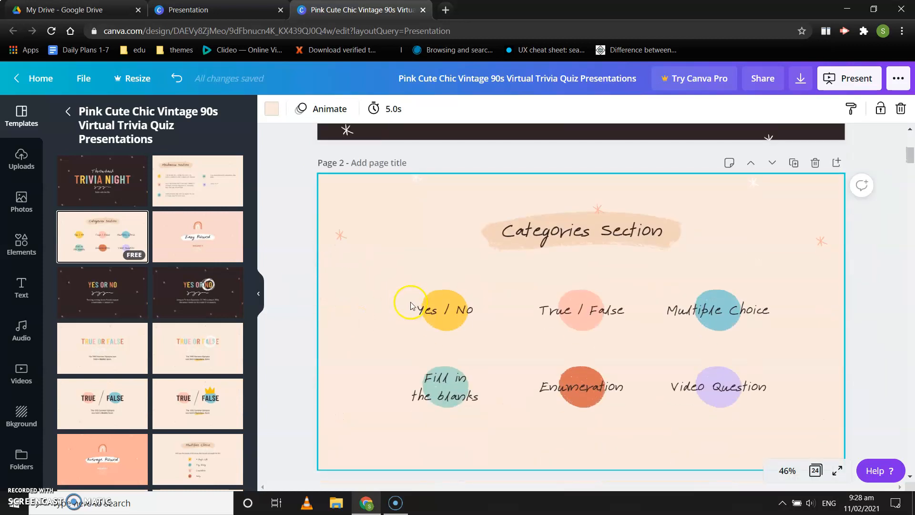
{"action": "left_click", "coordinate": [570, 242]}
{"action": "left_click", "coordinate": [570, 243]}
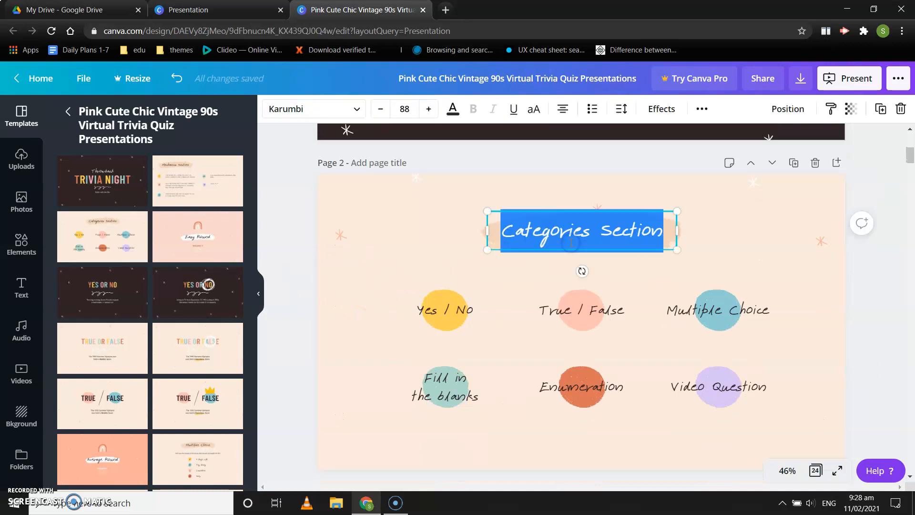
{"action": "key", "text": "BackSpace"}
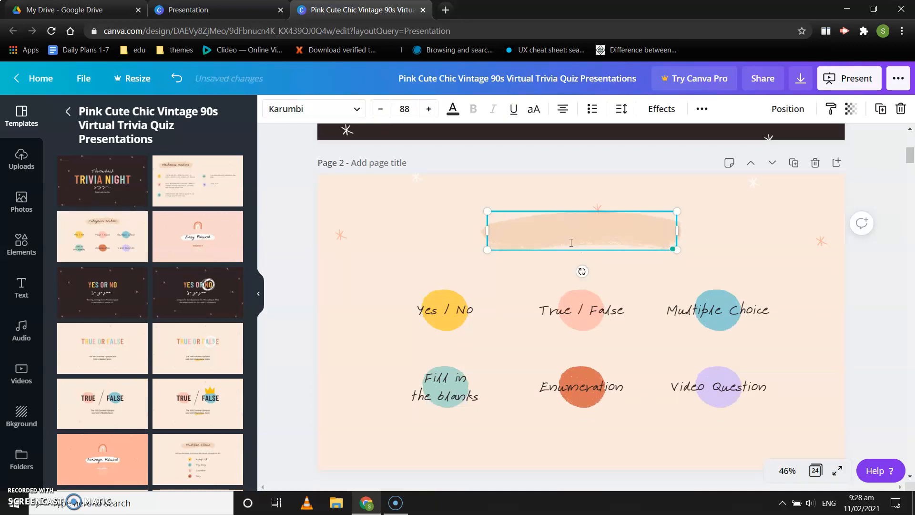
{"action": "type", "text": "My lovely famil"}
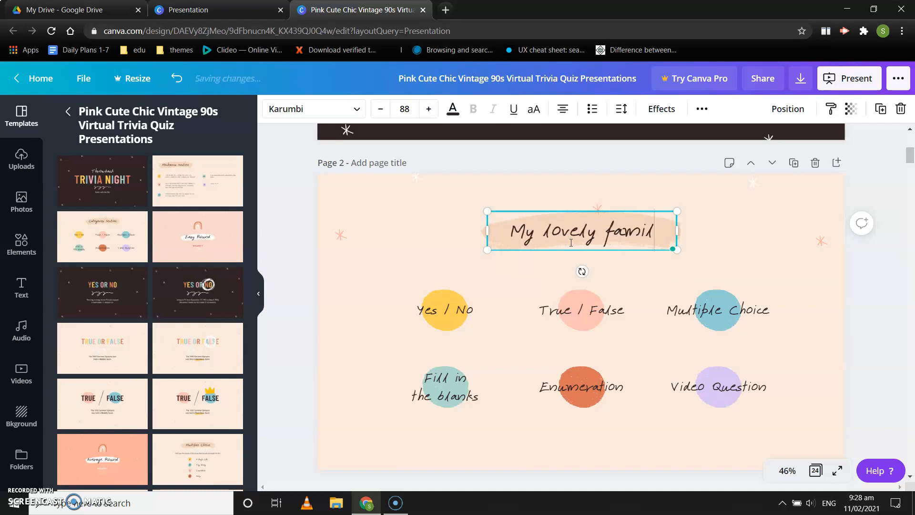
{"action": "type", "text": "y members"}
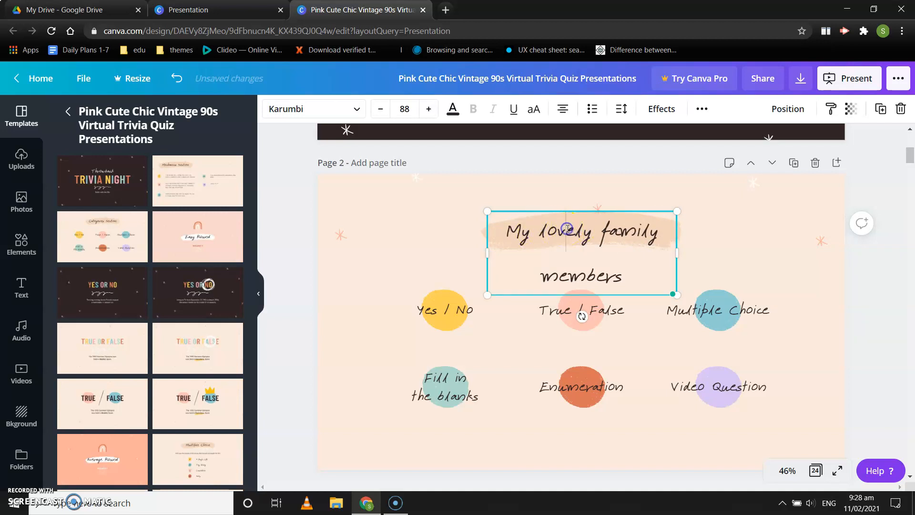
- Reduce the page 2 heading's font size to 66 so it fits on one line
{"action": "left_click", "coordinate": [396, 127]}
{"action": "left_click", "coordinate": [540, 232]}
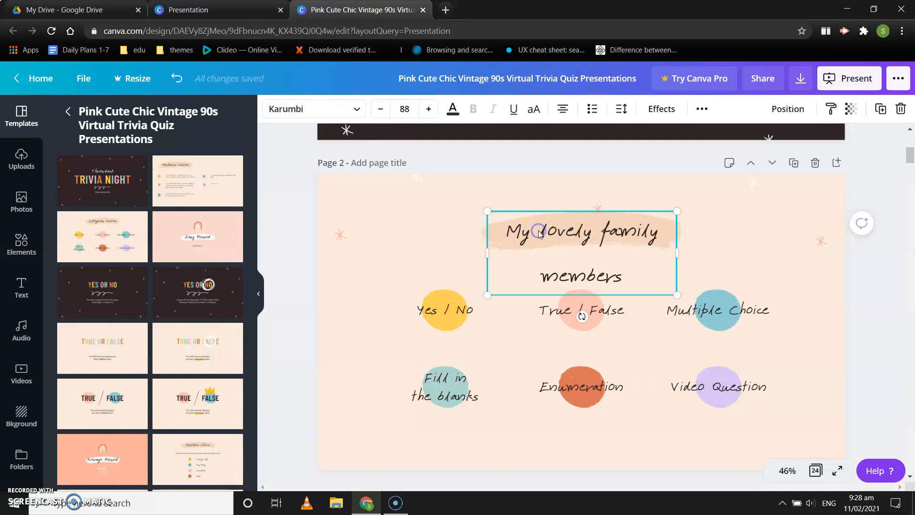
{"action": "left_click", "coordinate": [381, 109]}
{"action": "left_click", "coordinate": [381, 109]}
{"action": "left_click", "coordinate": [381, 110]}
{"action": "left_click", "coordinate": [380, 109]}
{"action": "left_click", "coordinate": [380, 110]}
{"action": "left_click", "coordinate": [380, 109]}
{"action": "left_click", "coordinate": [381, 109]}
{"action": "left_click", "coordinate": [380, 110]}
{"action": "left_click", "coordinate": [380, 110]}
{"action": "left_click", "coordinate": [380, 110]}
{"action": "left_click", "coordinate": [381, 109]}
{"action": "left_click", "coordinate": [380, 109]}
{"action": "left_click", "coordinate": [380, 110]}
{"action": "left_click", "coordinate": [380, 110]}
{"action": "left_click", "coordinate": [381, 109]}
{"action": "left_click", "coordinate": [380, 109]}
{"action": "left_click", "coordinate": [381, 109]}
{"action": "left_click", "coordinate": [380, 110]}
{"action": "left_click", "coordinate": [380, 109]}
{"action": "left_click", "coordinate": [380, 109]}
{"action": "left_click", "coordinate": [380, 109]}
{"action": "left_click", "coordinate": [380, 110]}
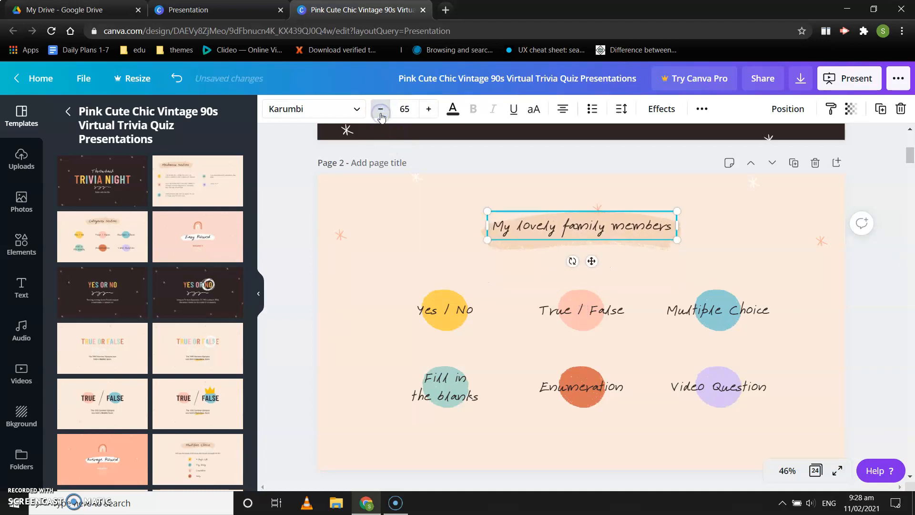
{"action": "left_click", "coordinate": [423, 110]}
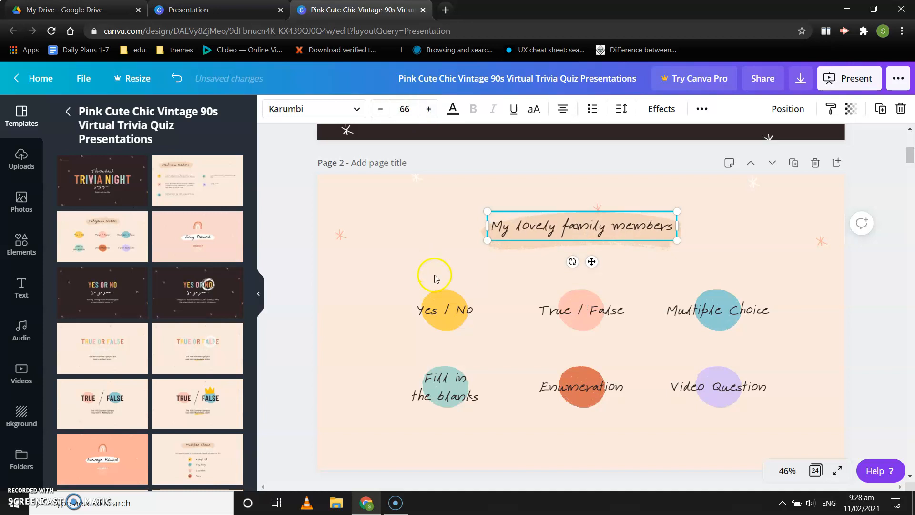
- Replace the "Yes / No" label on the yellow circle with "Dad"
{"action": "left_click", "coordinate": [439, 309]}
{"action": "double_click", "coordinate": [439, 309]}
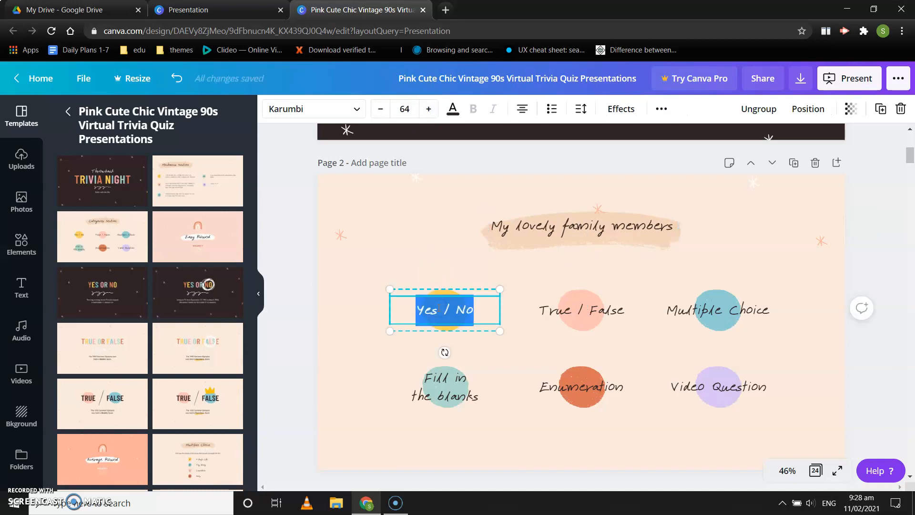
{"action": "key", "text": "BackSpace"}
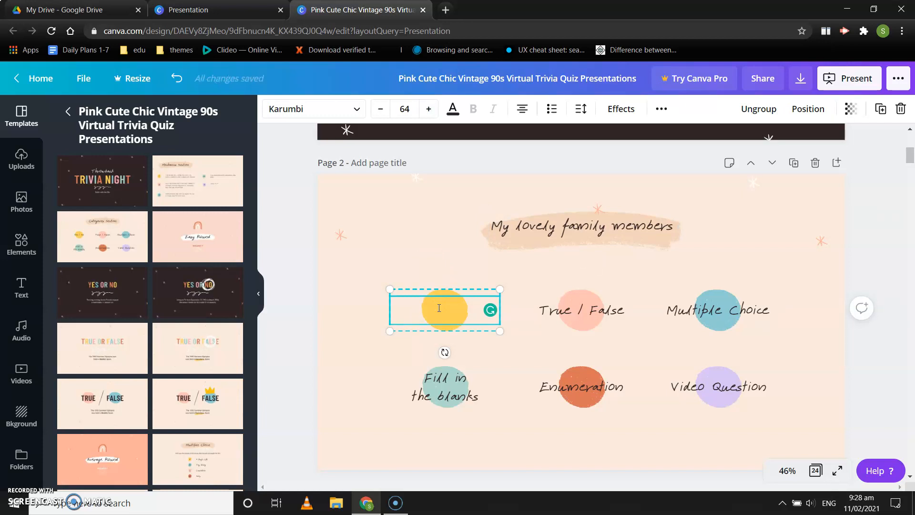
{"action": "type", "text": "Da"}
- Replace the "True / False" label with "Mom" and the "Multiple Choice" label with "Brother"
{"action": "left_click", "coordinate": [597, 314]}
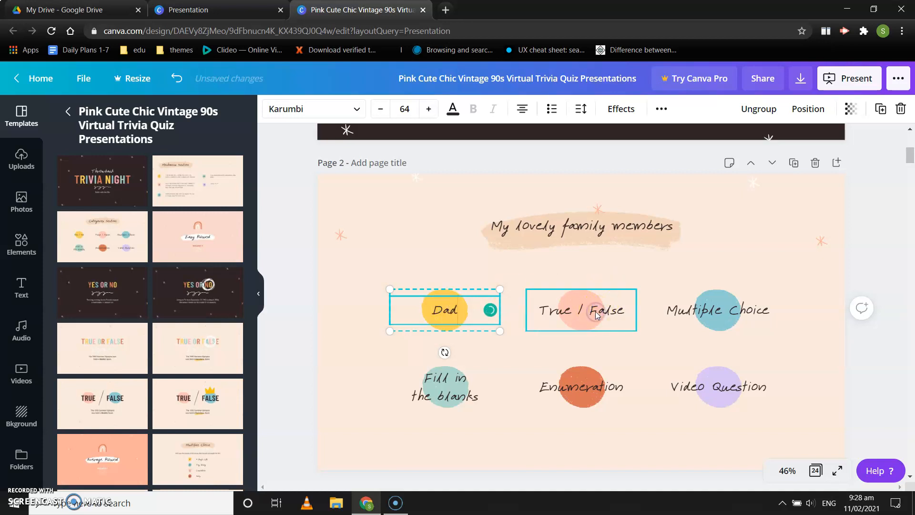
{"action": "double_click", "coordinate": [597, 314]}
{"action": "key", "text": "BackSpace"}
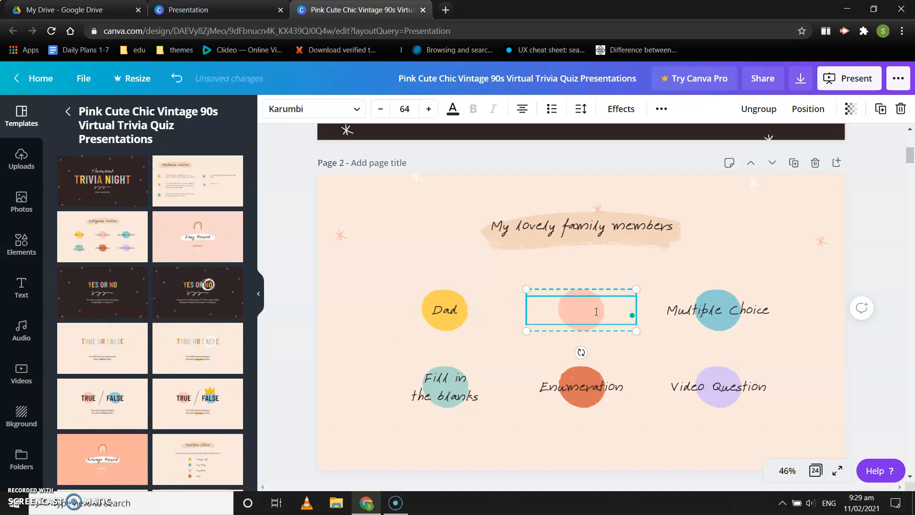
{"action": "double_click", "coordinate": [682, 313]}
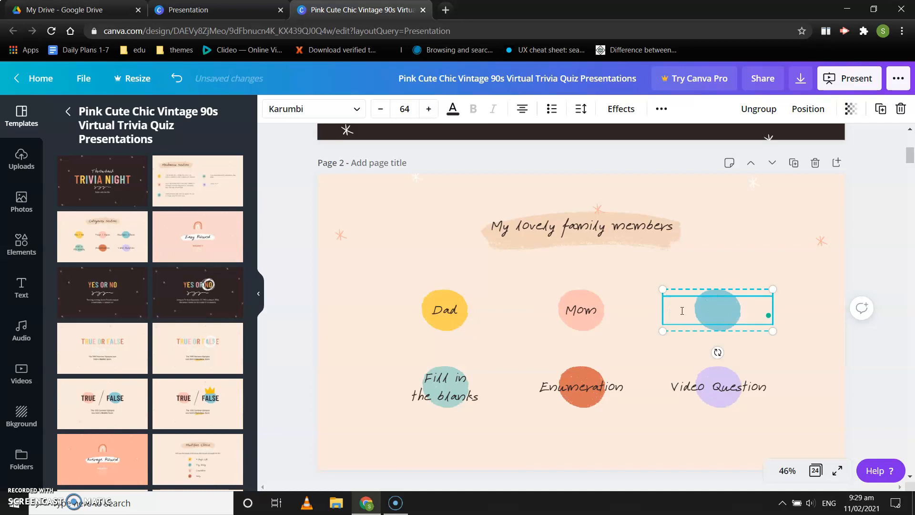
{"action": "type", "text": "Brother"}
- Replace the "Fill in the blanks" label on the green circle with "Son"
{"action": "left_click", "coordinate": [498, 403]}
{"action": "left_click", "coordinate": [451, 387]}
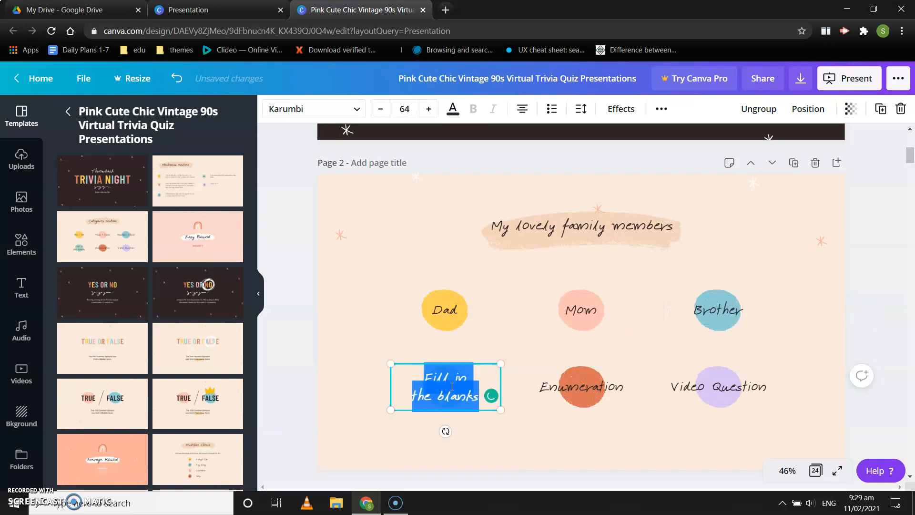
{"action": "key", "text": "BackSpace"}
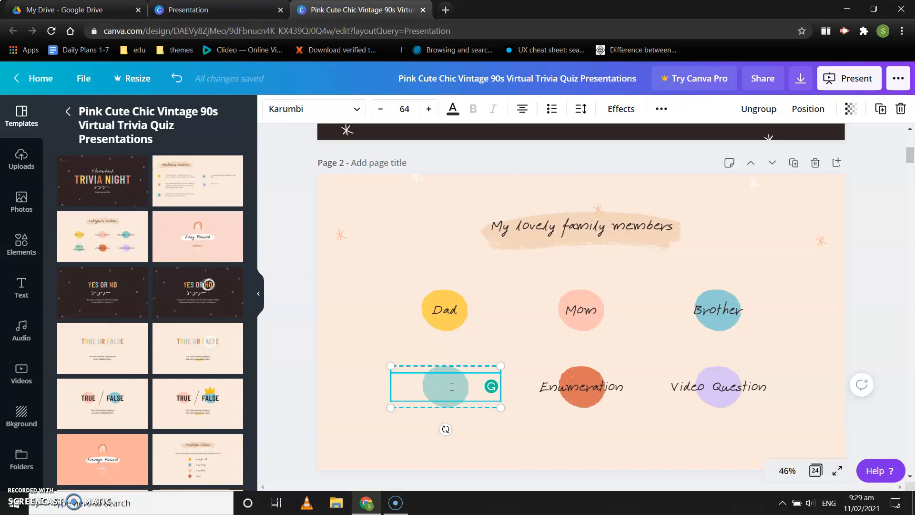
{"action": "left_click", "coordinate": [588, 317]}
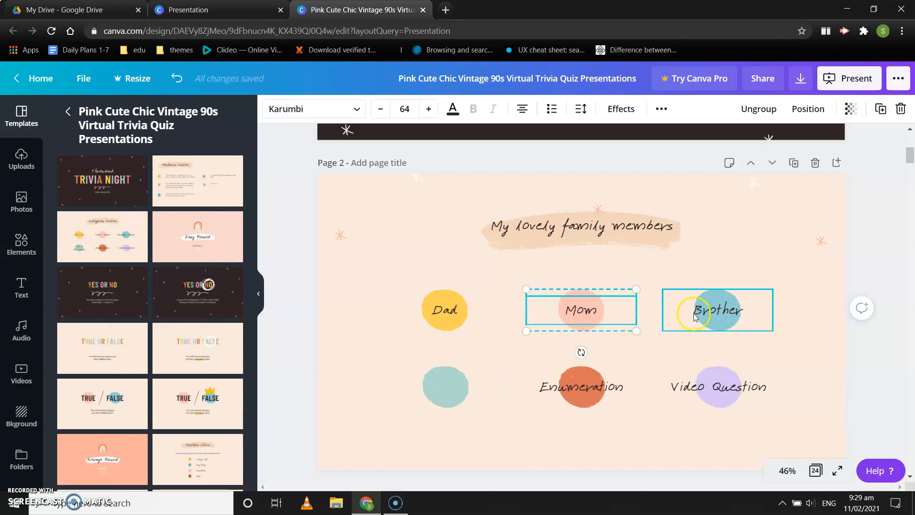
{"action": "left_click", "coordinate": [710, 311]}
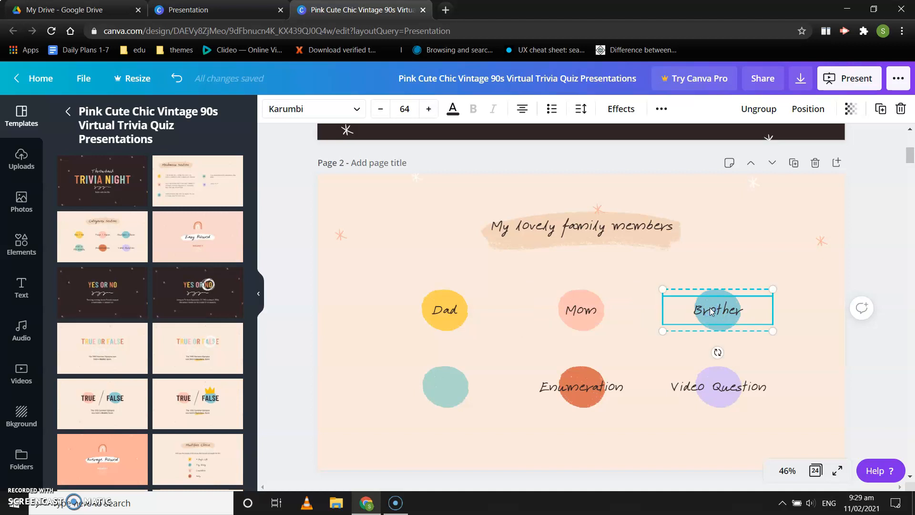
{"action": "left_click", "coordinate": [451, 384]}
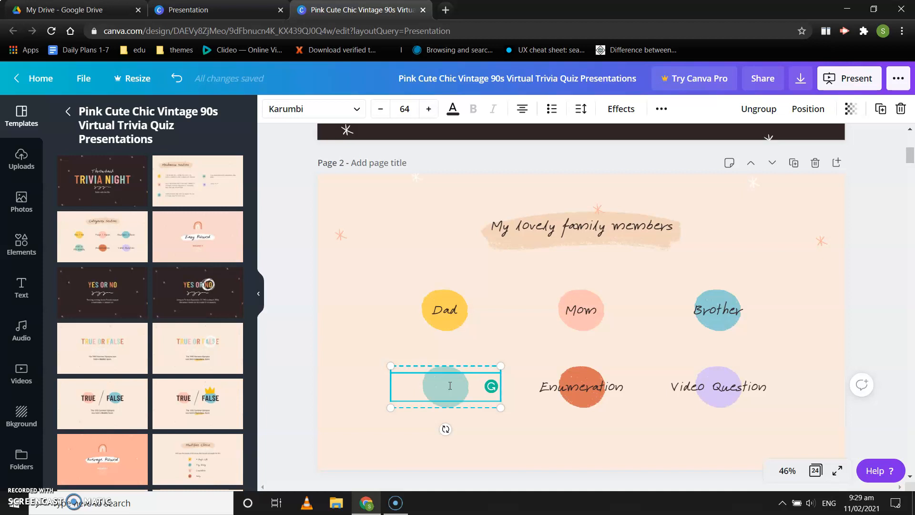
{"action": "type", "text": "Son"}
- Replace the "Enumeration" label on the orange circle with a family member's nickname
{"action": "left_click", "coordinate": [586, 390]}
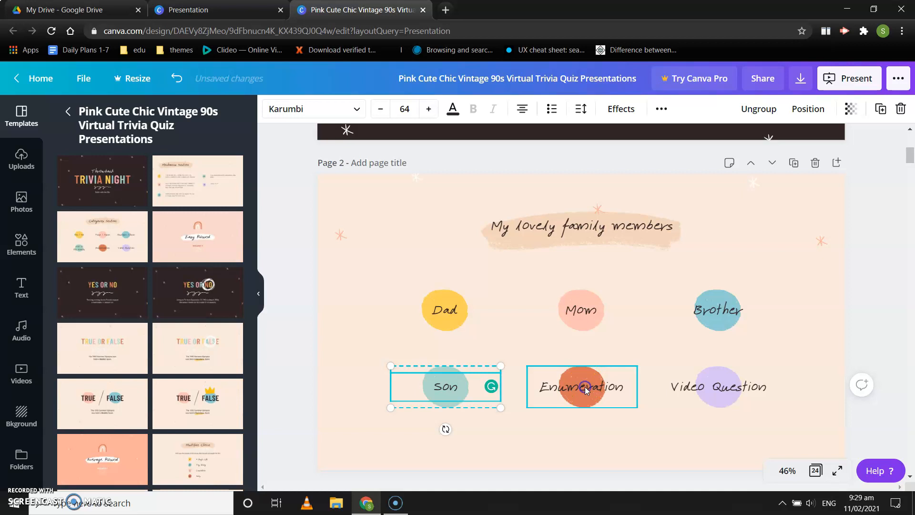
{"action": "left_click", "coordinate": [586, 390]}
{"action": "key", "text": "BackSpace"}
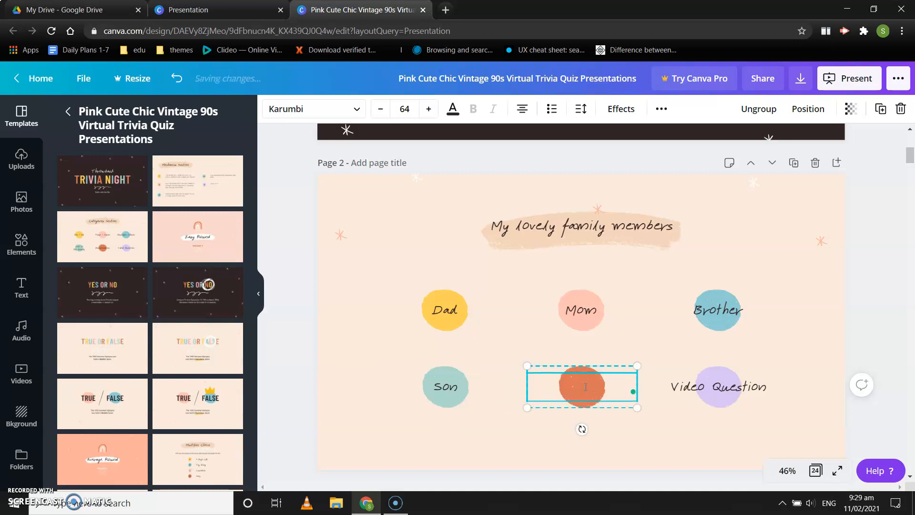
{"action": "type", "text": "Chinku"}
- Replace the "Video Question" label on the purple circle with "Sister"
{"action": "double_click", "coordinate": [713, 394]}
{"action": "key", "text": "BackSpace"}
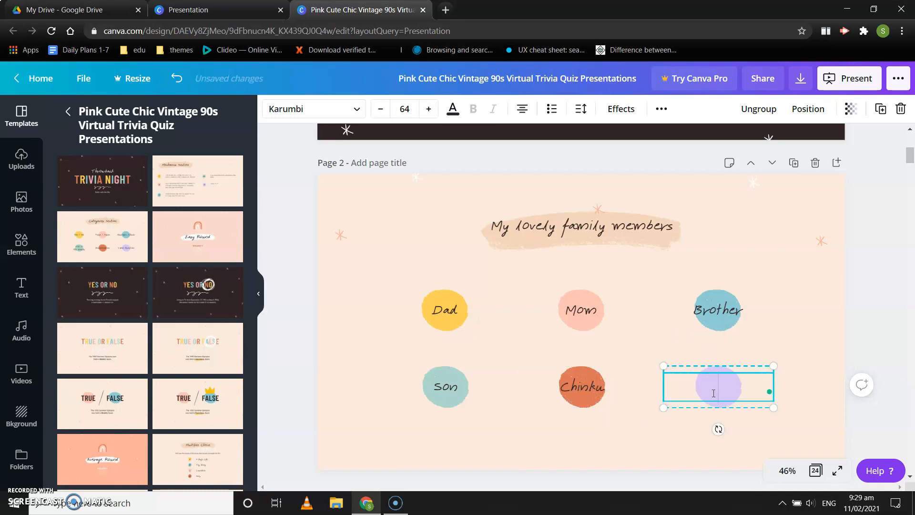
{"action": "type", "text": "Sister"}
{"action": "left_click", "coordinate": [486, 370]}
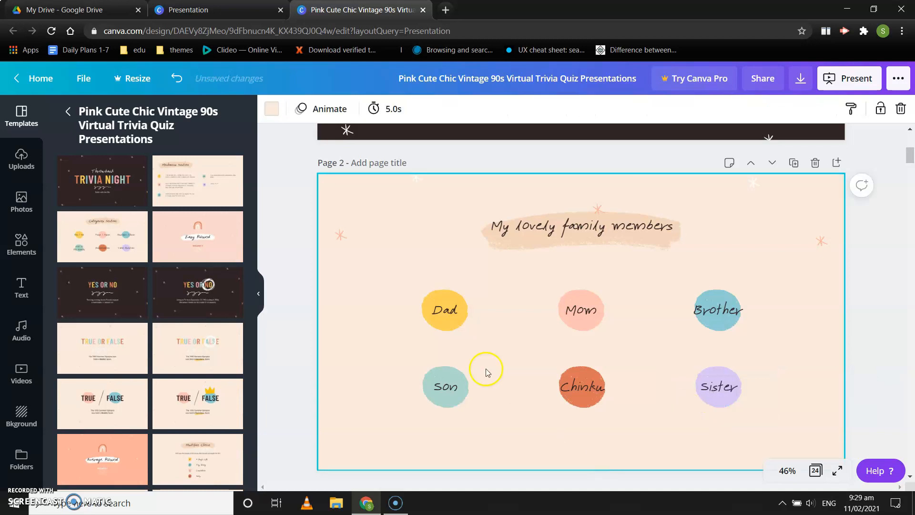
- Add the template's Easy Round layout as a new page after the family members page
{"action": "scroll", "coordinate": [482, 363], "scroll_direction": "down", "scroll_amount": 1}
{"action": "scroll", "coordinate": [482, 363], "scroll_direction": "down", "scroll_amount": 2}
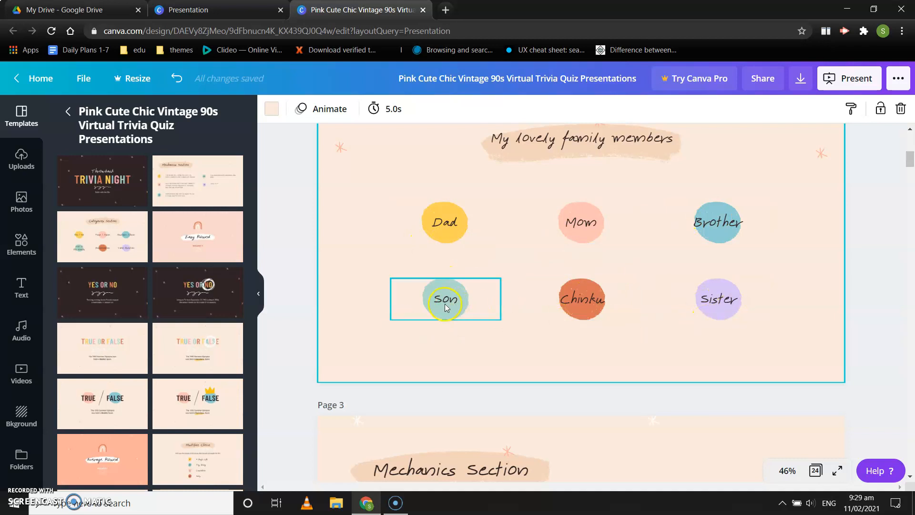
{"action": "scroll", "coordinate": [373, 273], "scroll_direction": "up", "scroll_amount": 1}
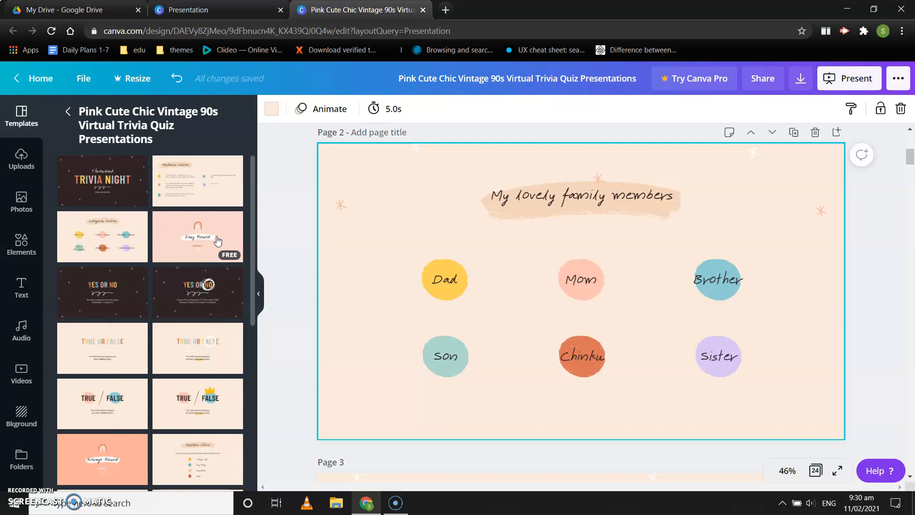
{"action": "left_click", "coordinate": [227, 227]}
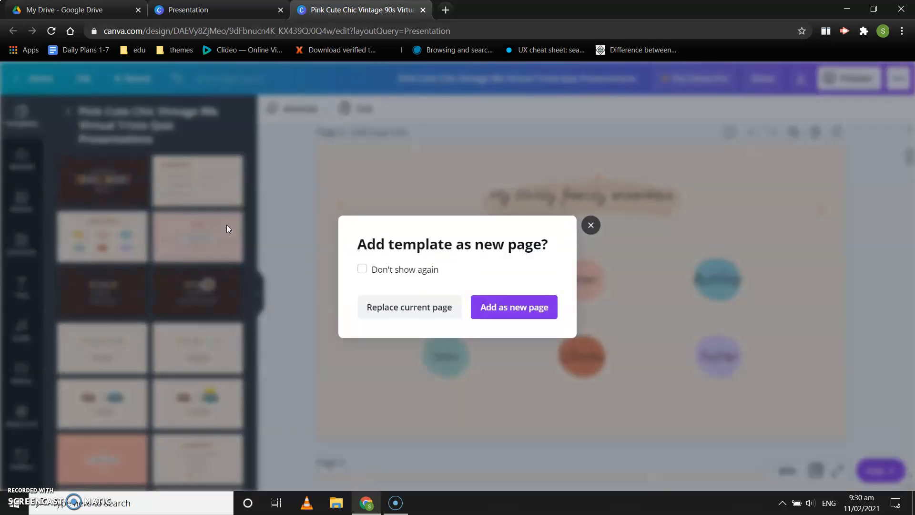
{"action": "left_click", "coordinate": [511, 311]}
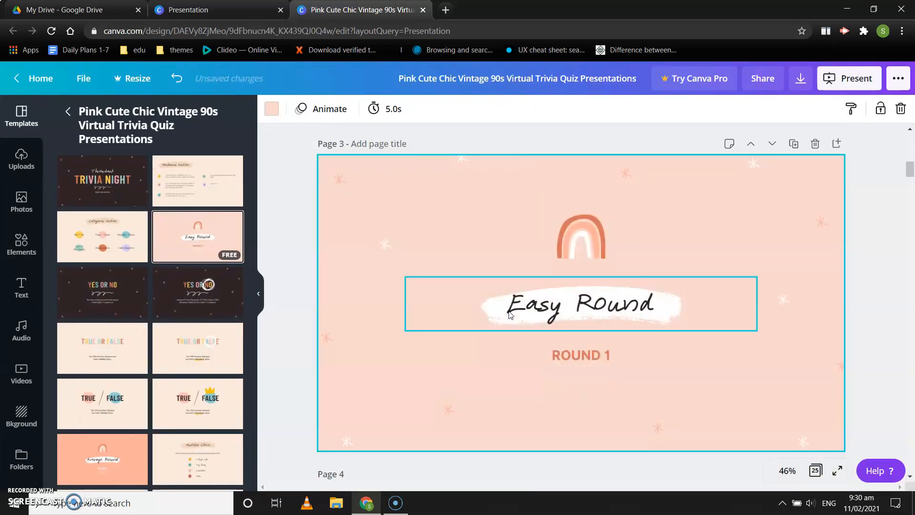
- Replace the "Easy Round" heading on page 3 with "I love my family"
{"action": "double_click", "coordinate": [558, 309]}
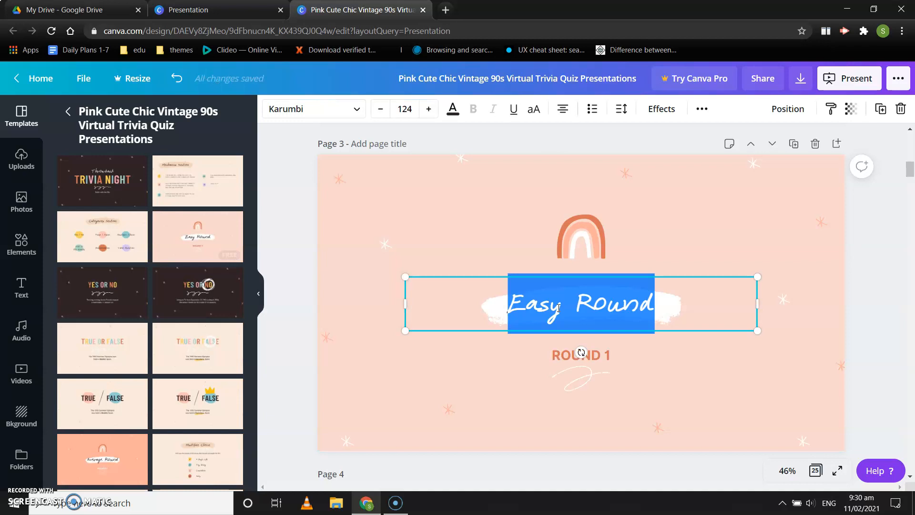
{"action": "key", "text": "BackSpace"}
{"action": "type", "text": "I l"}
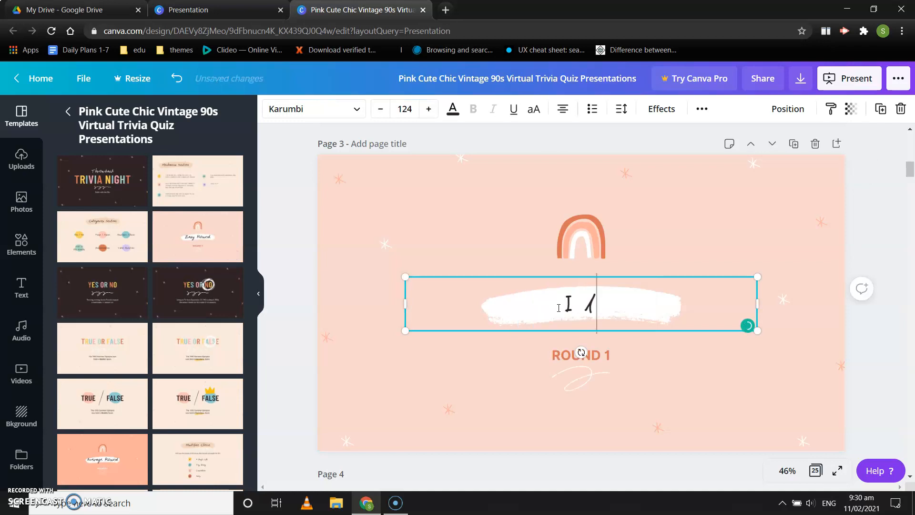
{"action": "type", "text": "ove my familuy"}
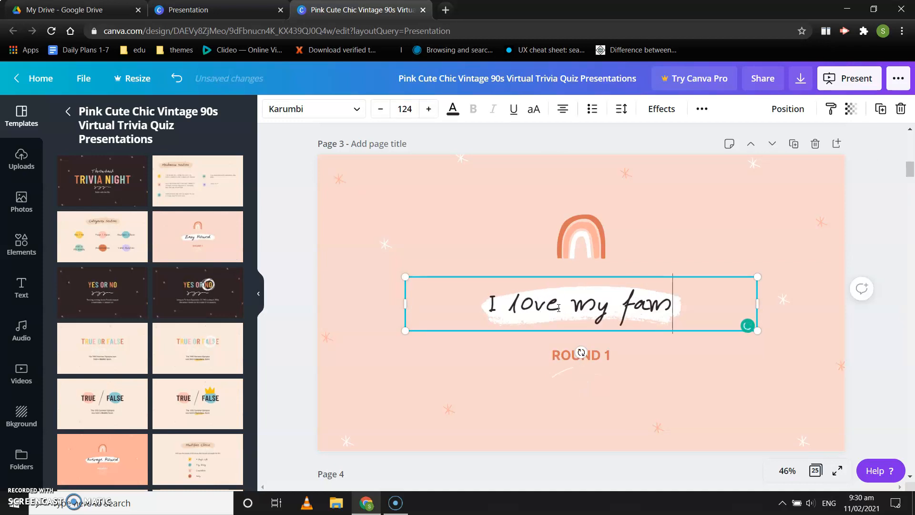
{"action": "key", "text": "BackSpace"}
{"action": "key", "text": "BackSpace"}
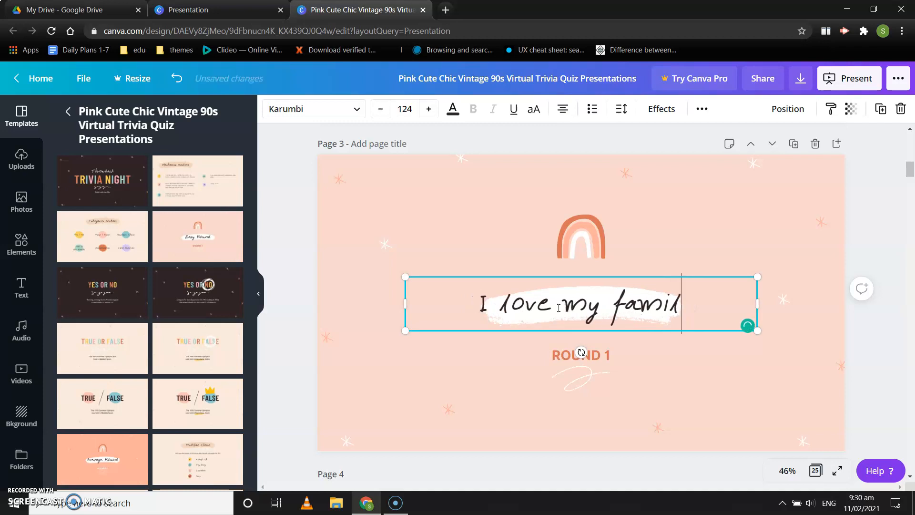
{"action": "type", "text": "y"}
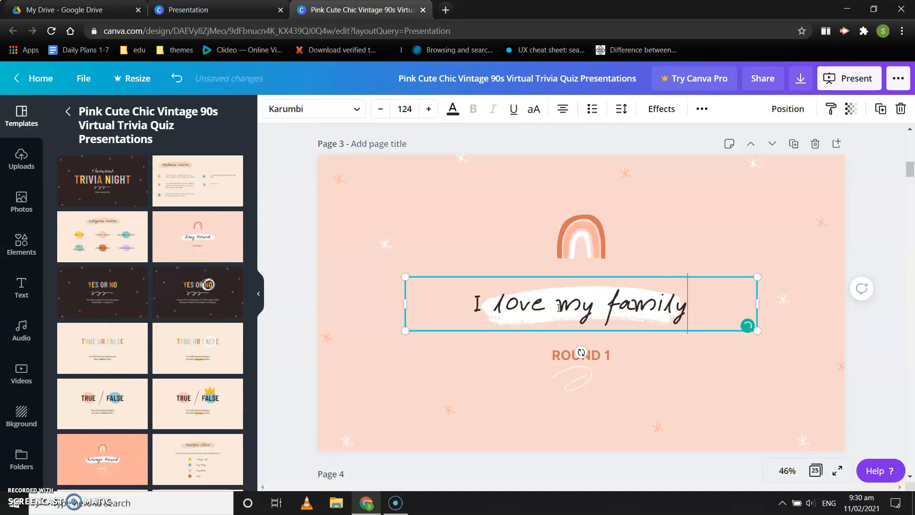
- Delete the "ROUND 1" text below the heading on page 3
{"action": "left_click", "coordinate": [553, 355]}
{"action": "key", "text": "Delete"}
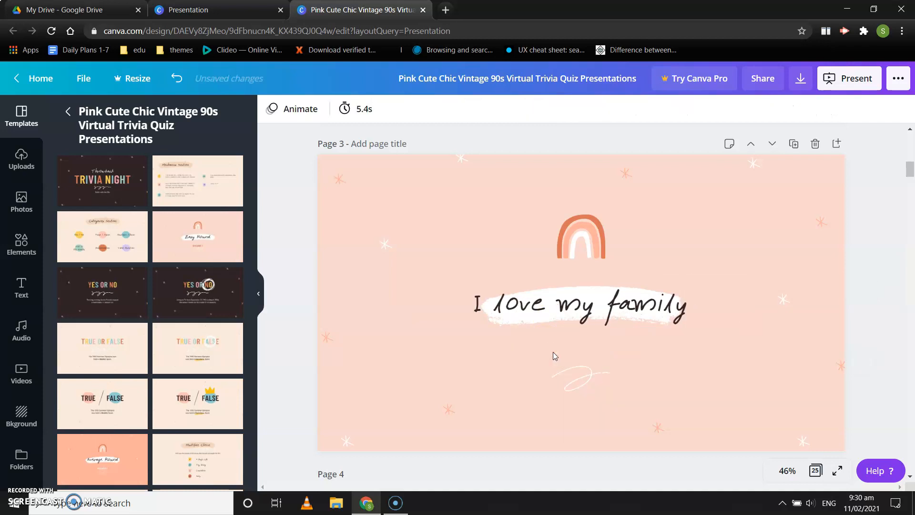
{"action": "left_click", "coordinate": [333, 310]}
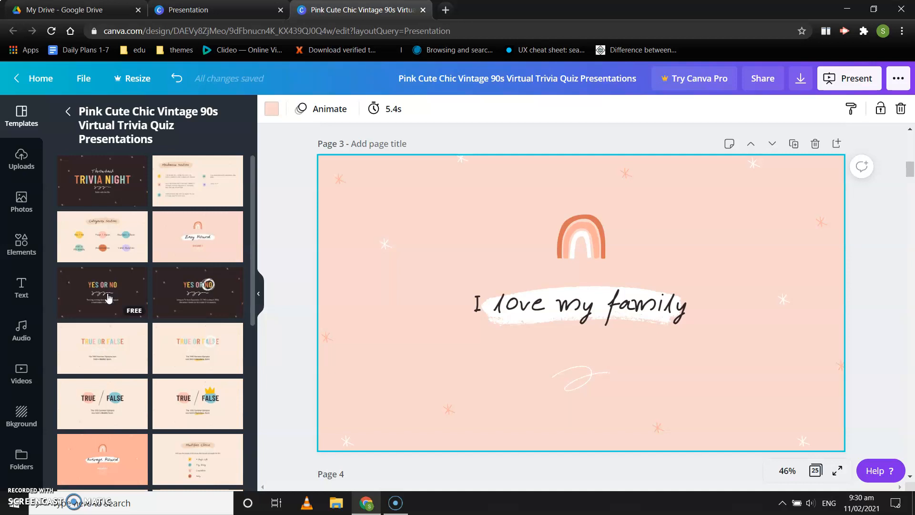
- Review the finished title page, family members page and "I love my family" page of the presentation
{"action": "left_click", "coordinate": [356, 316]}
{"action": "scroll", "coordinate": [357, 316], "scroll_direction": "up", "scroll_amount": 3}
{"action": "left_click", "coordinate": [354, 314]}
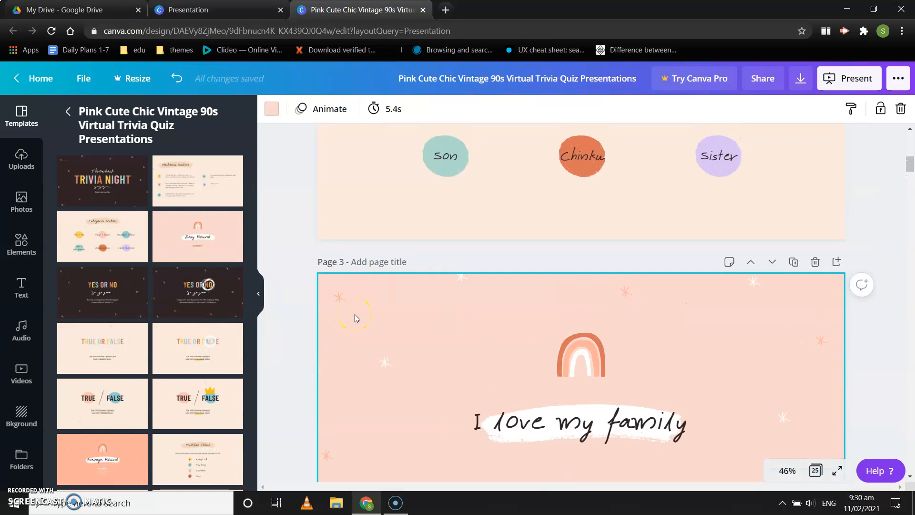
{"action": "scroll", "coordinate": [355, 313], "scroll_direction": "down", "scroll_amount": 4}
{"action": "scroll", "coordinate": [355, 315], "scroll_direction": "up", "scroll_amount": 3}
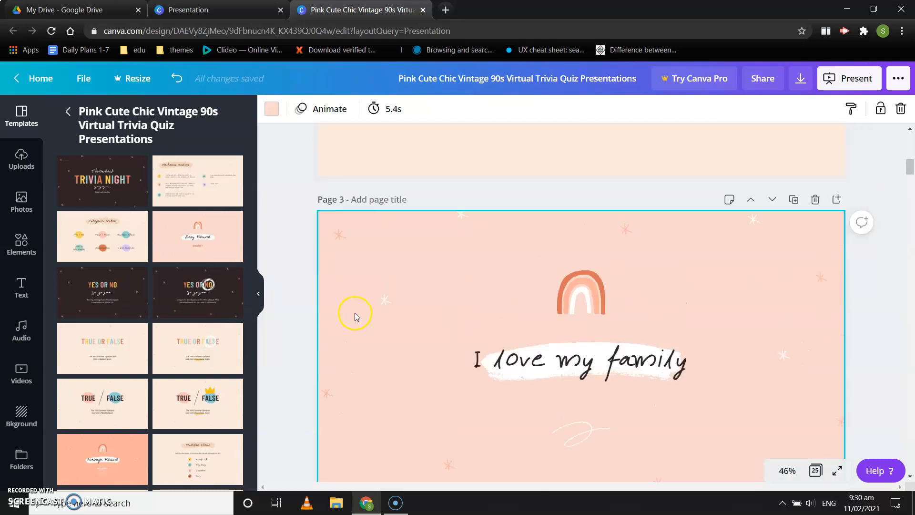
{"action": "scroll", "coordinate": [649, 288], "scroll_direction": "up", "scroll_amount": 6}
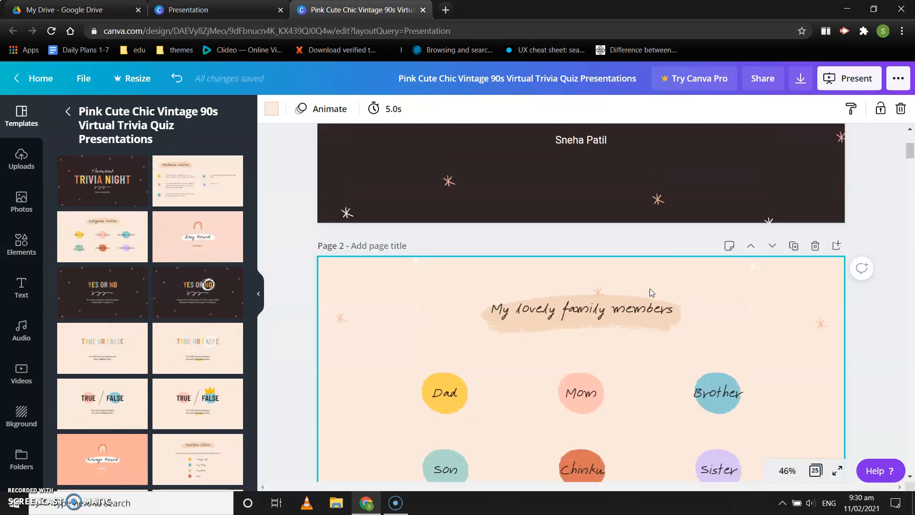
{"action": "scroll", "coordinate": [650, 287], "scroll_direction": "up", "scroll_amount": 5}
{"action": "scroll", "coordinate": [650, 287], "scroll_direction": "down", "scroll_amount": 3}
{"action": "scroll", "coordinate": [650, 287], "scroll_direction": "down", "scroll_amount": 7}
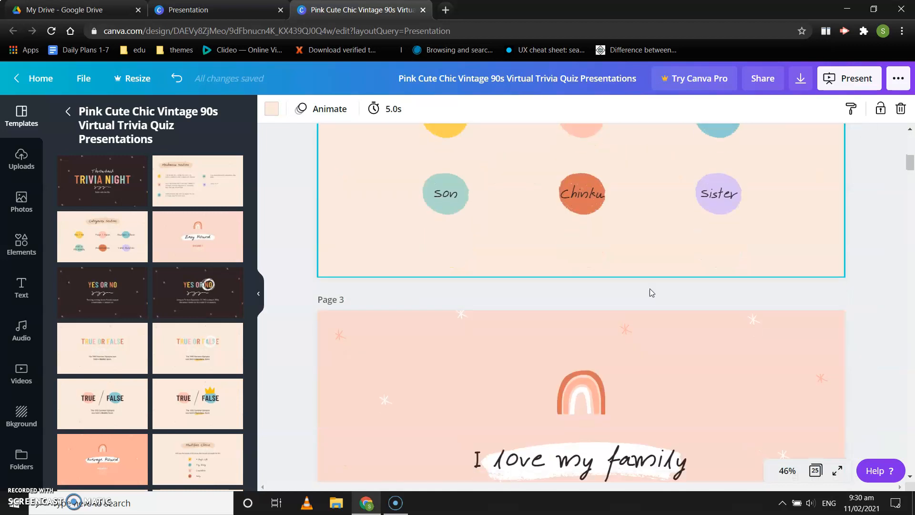
- Download only pages 1, 2 and 3 of the presentation as an MP4 video
{"action": "left_click", "coordinate": [801, 84]}
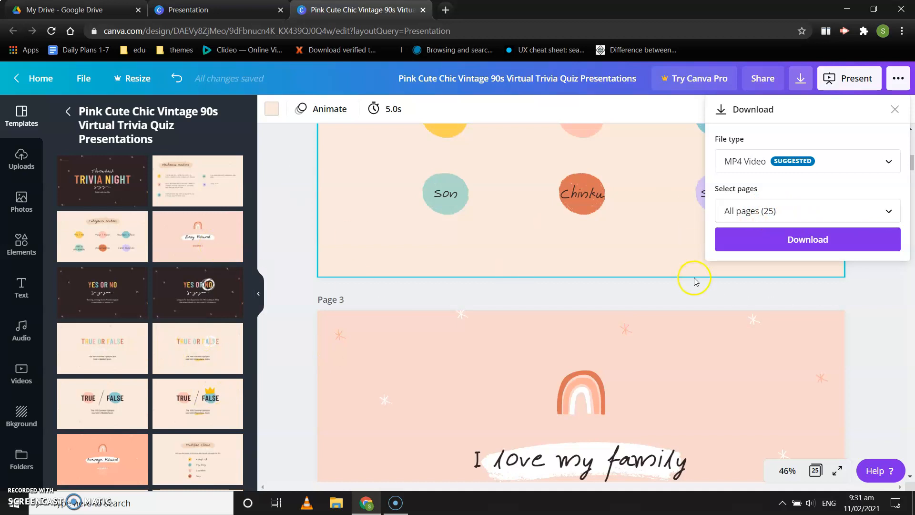
{"action": "left_click", "coordinate": [808, 210]}
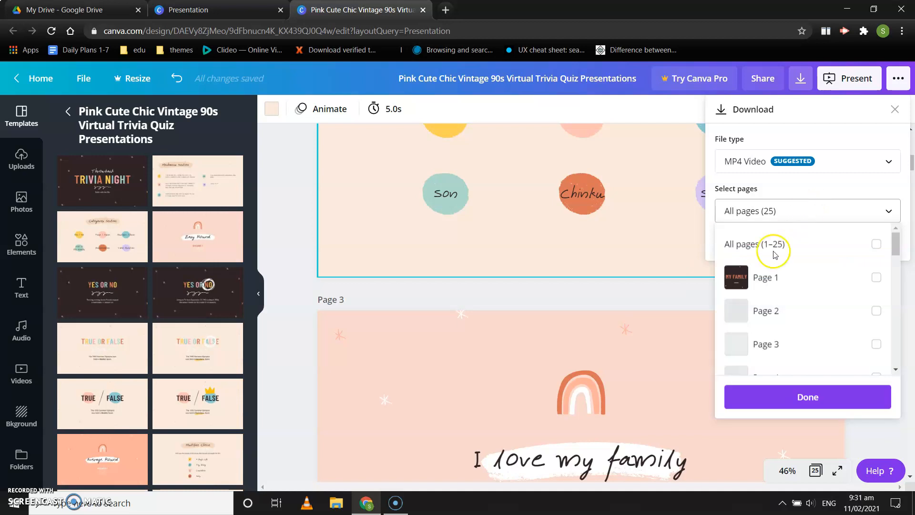
{"action": "left_click", "coordinate": [877, 278]}
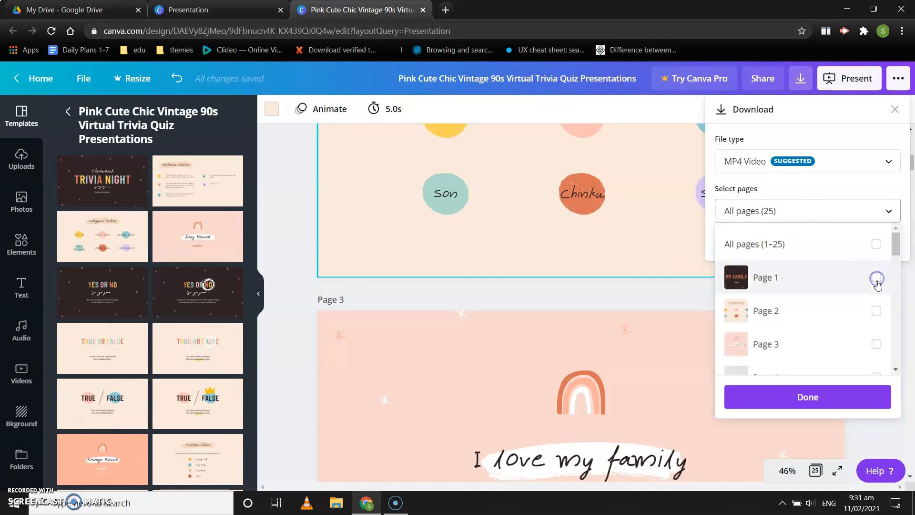
{"action": "left_click", "coordinate": [877, 310]}
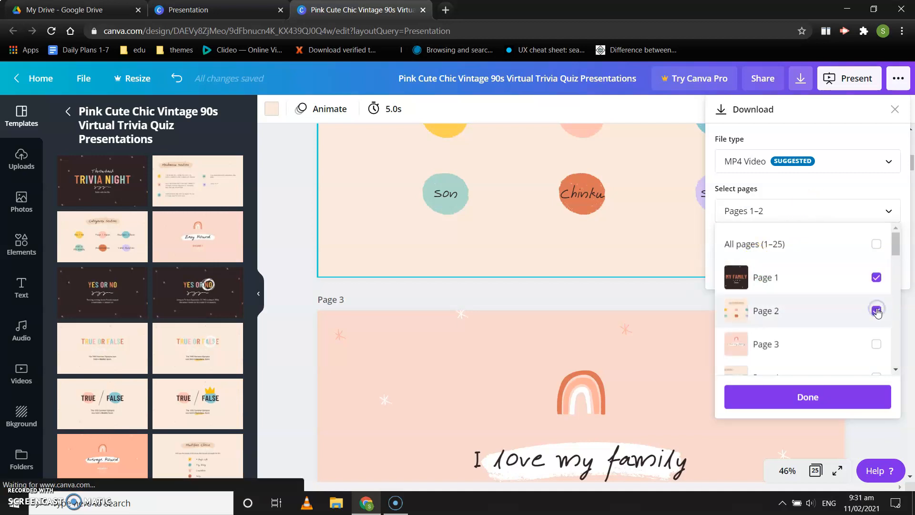
{"action": "left_click", "coordinate": [876, 346]}
{"action": "left_click", "coordinate": [811, 397]}
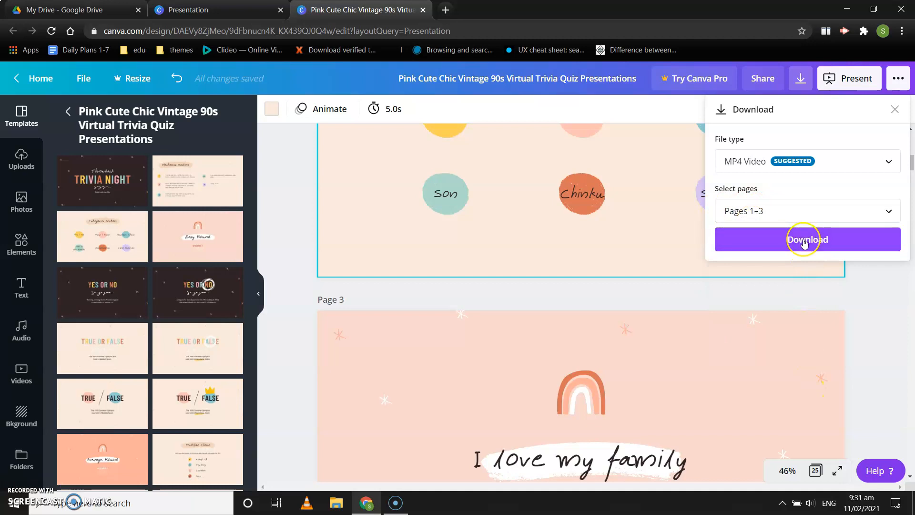
{"action": "left_click", "coordinate": [804, 242]}
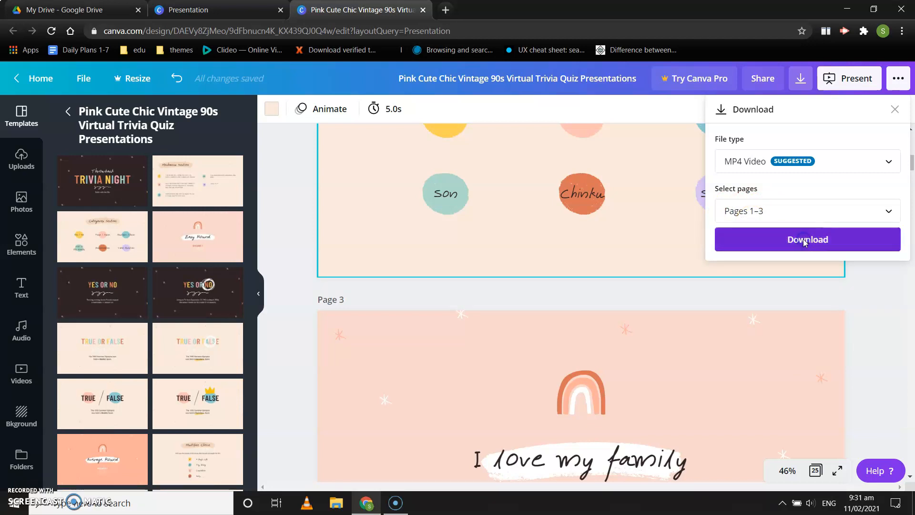